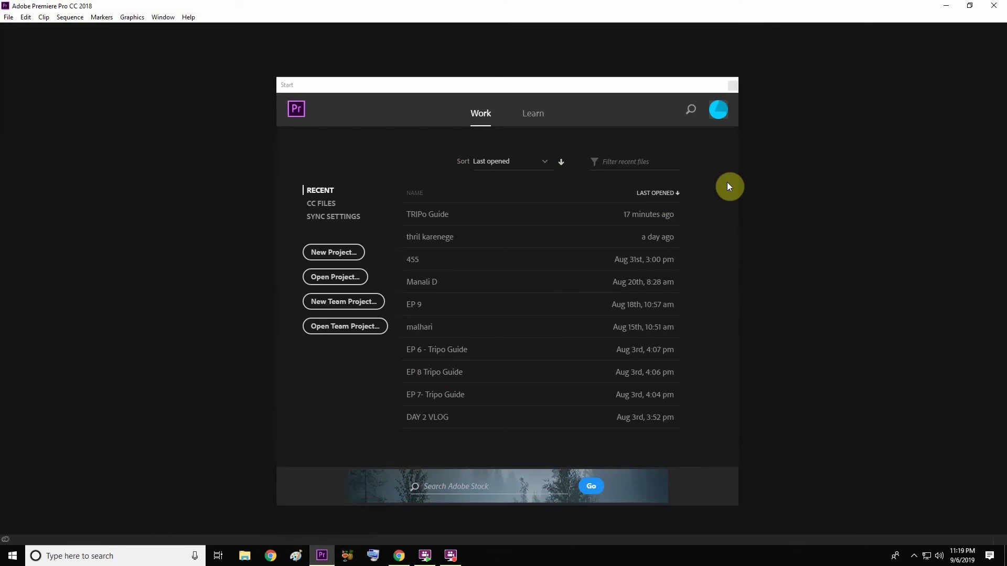
- Create a new project, replacing the default name with TG TEST
click(333, 253)
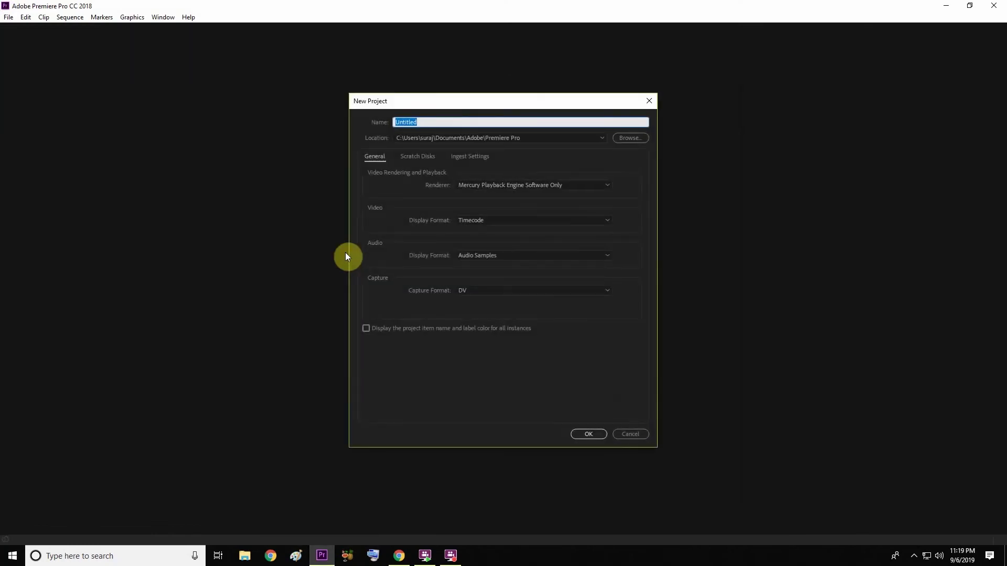
text(testy)
key(ctrl+a)
text(TG)
key(Return)
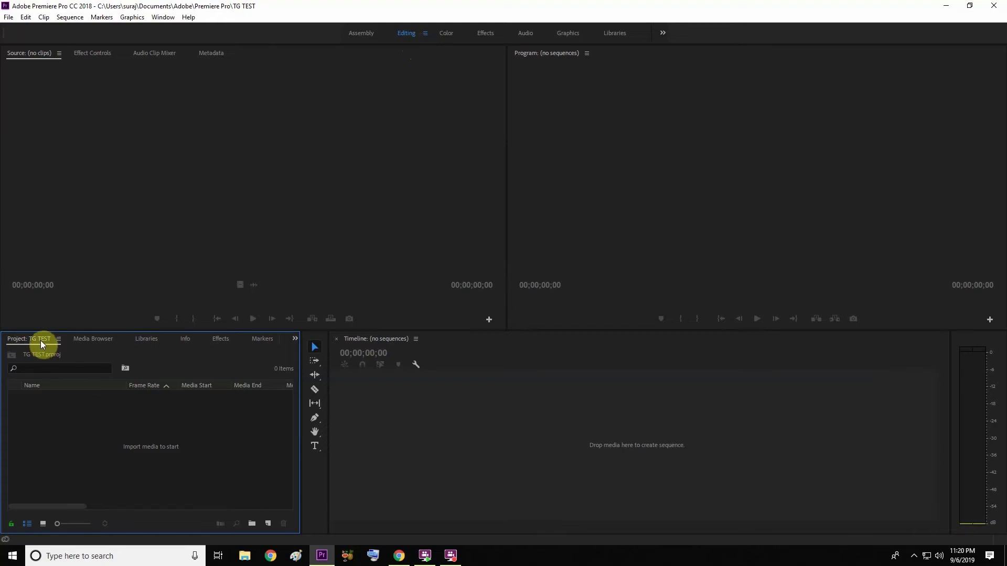
- Dock the Project panel into the upper-left panel group as its first tab
drag(39, 338, 48, 230)
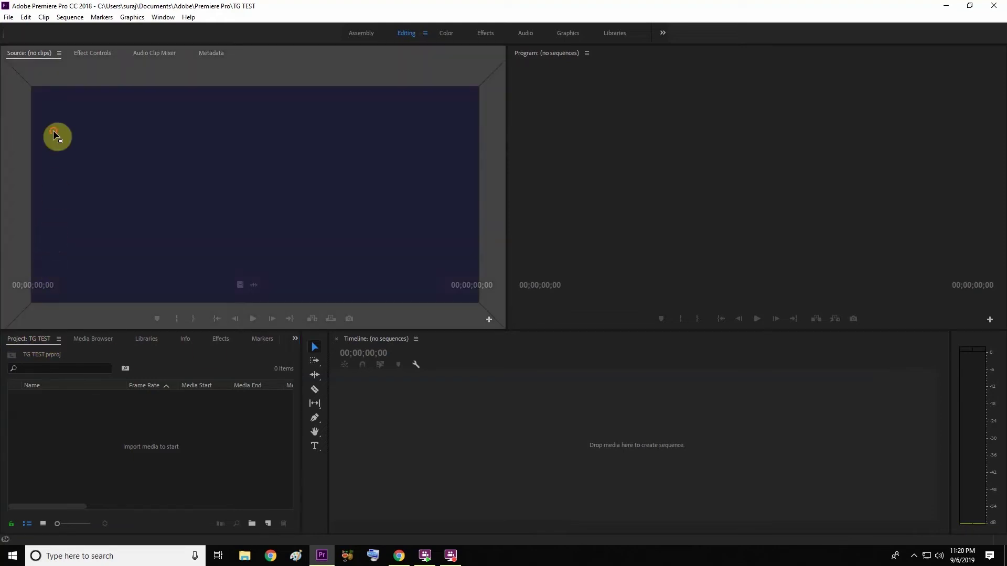
drag(53, 131, 54, 132)
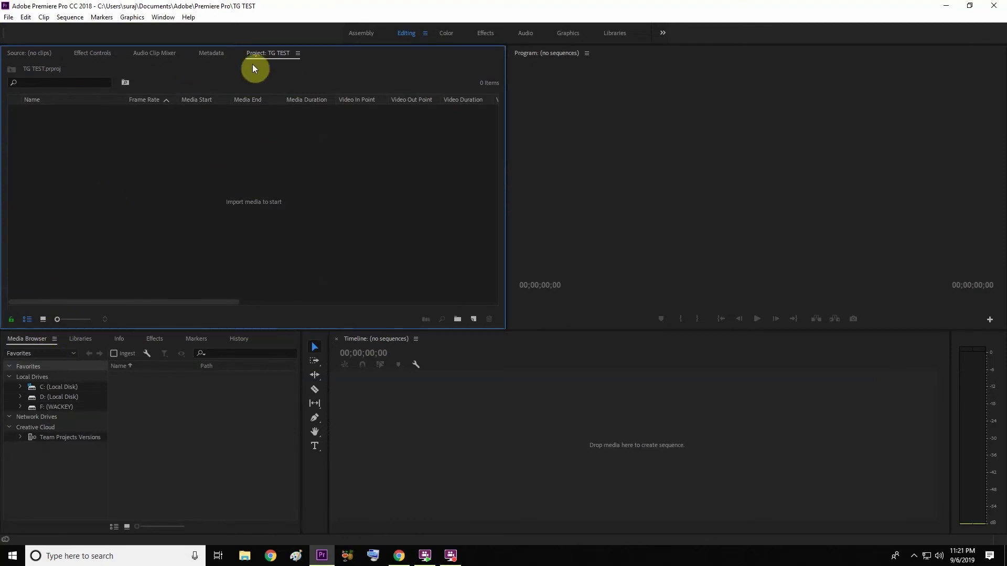
drag(267, 53, 26, 48)
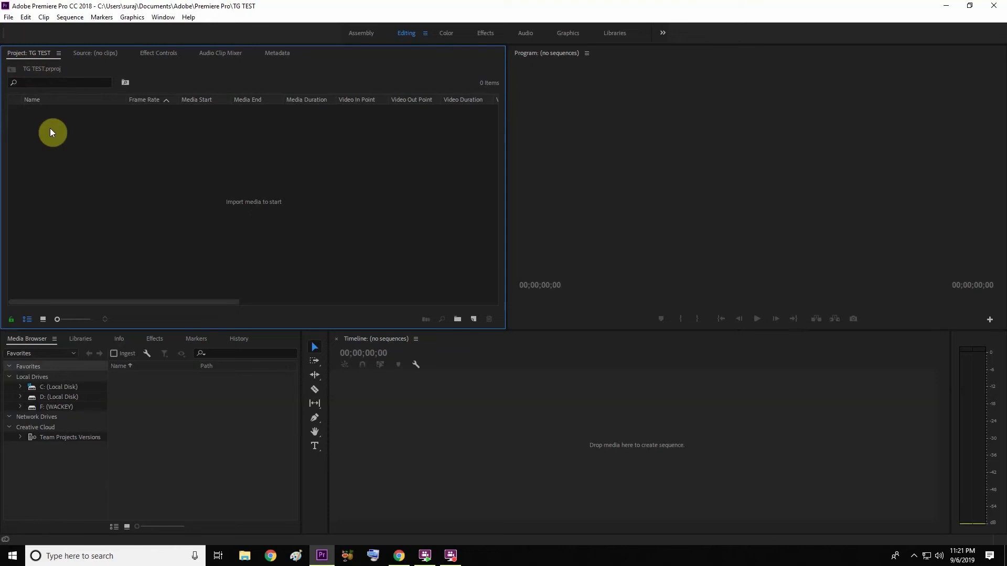
- Cycle through the Source, Effect Controls, Audio Clip Mixer and Metadata tabs, ending on the empty Project bin
click(78, 54)
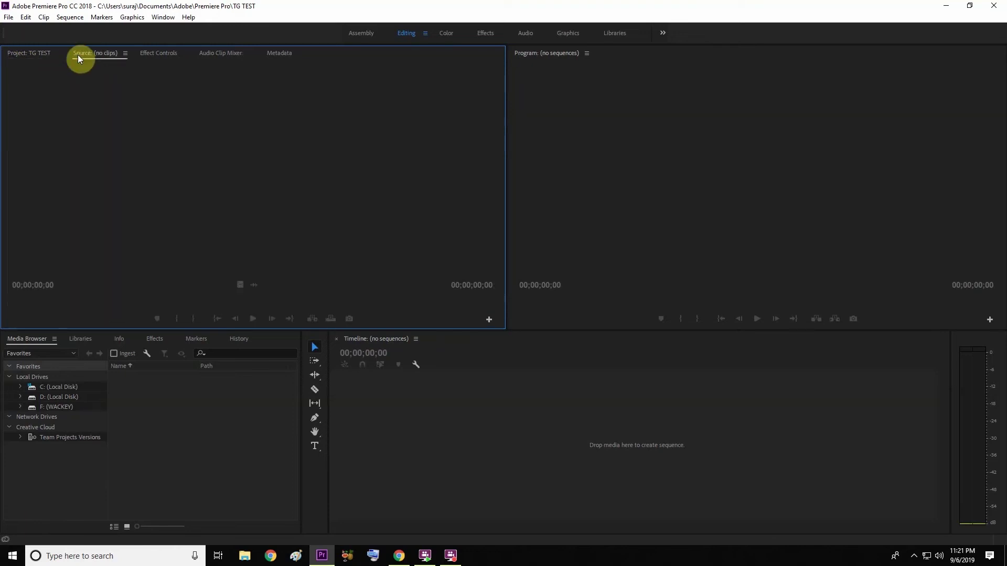
click(143, 54)
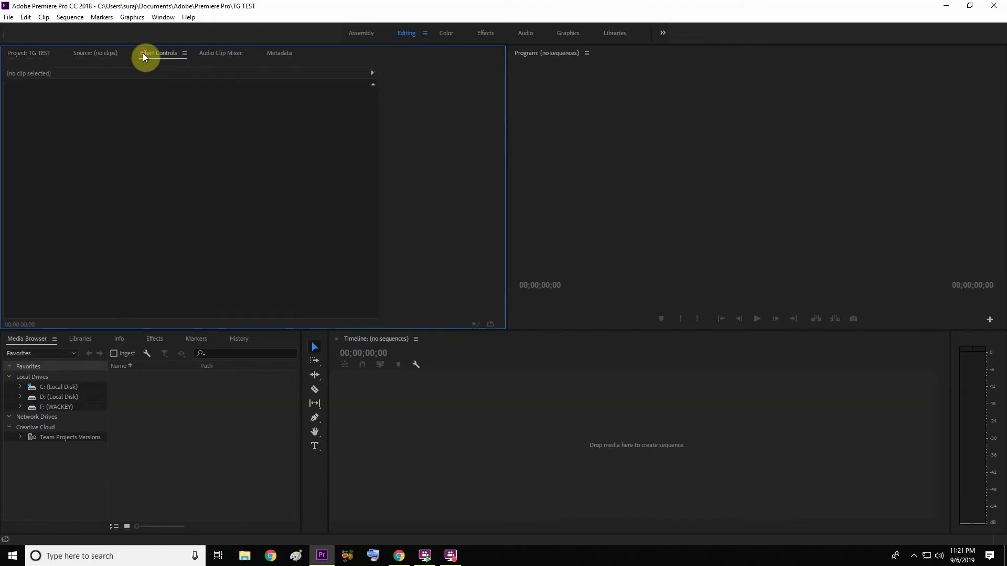
click(202, 55)
click(281, 55)
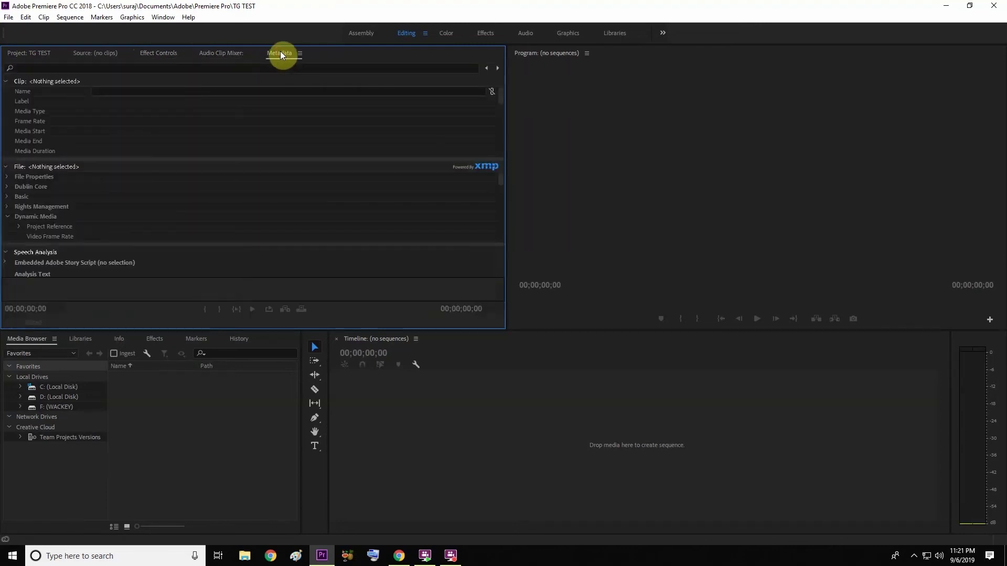
click(29, 53)
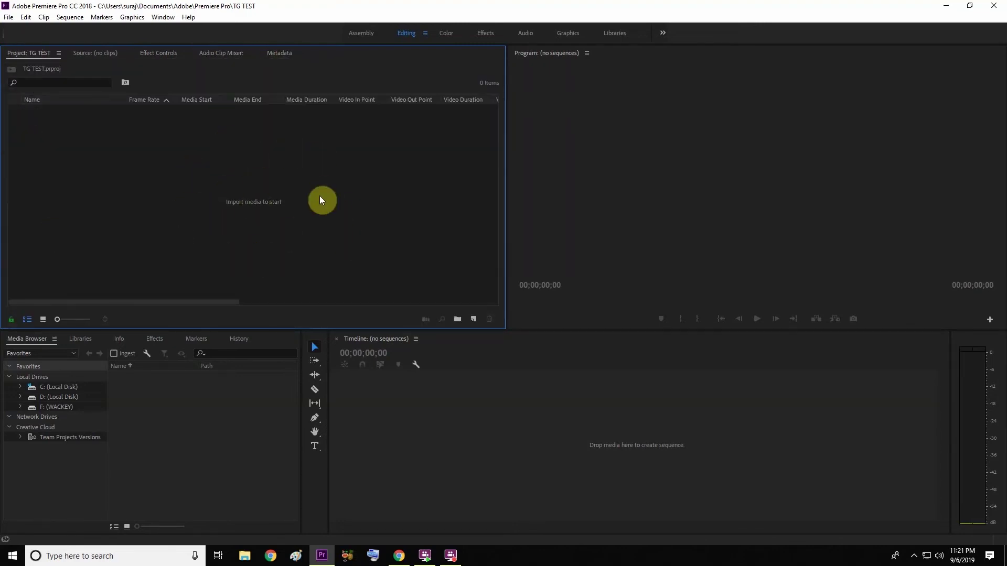
- Import the Black-Plain-HD-Desktop-Background-Wallpaper image from Local Disk (D:) into the project bin
double_click(274, 197)
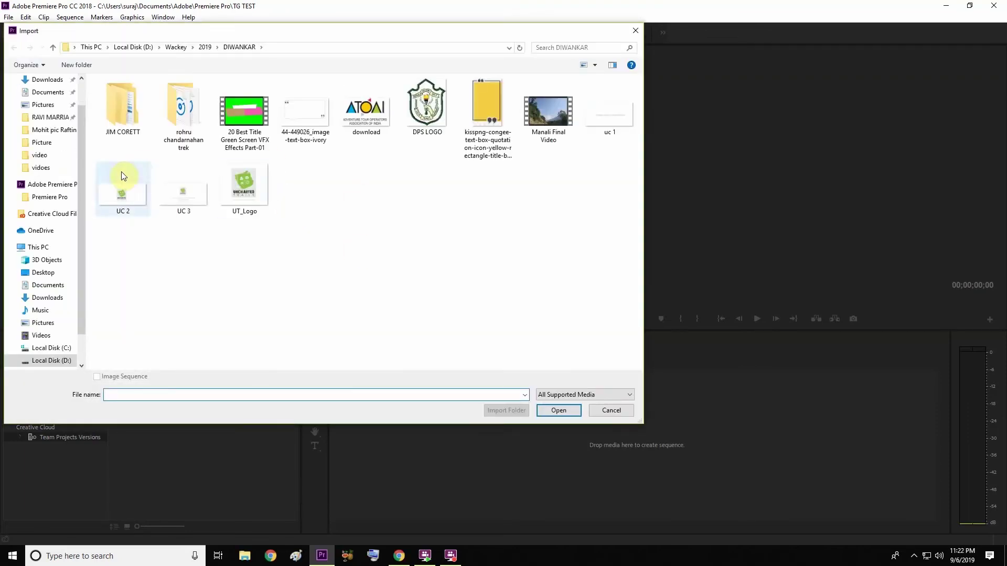
scroll(78, 159, down, 1)
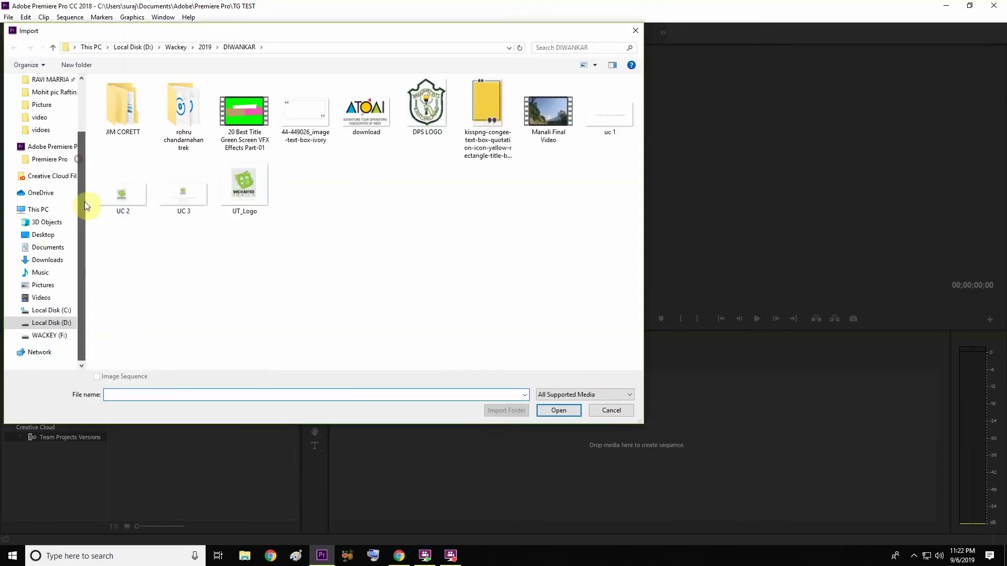
click(46, 213)
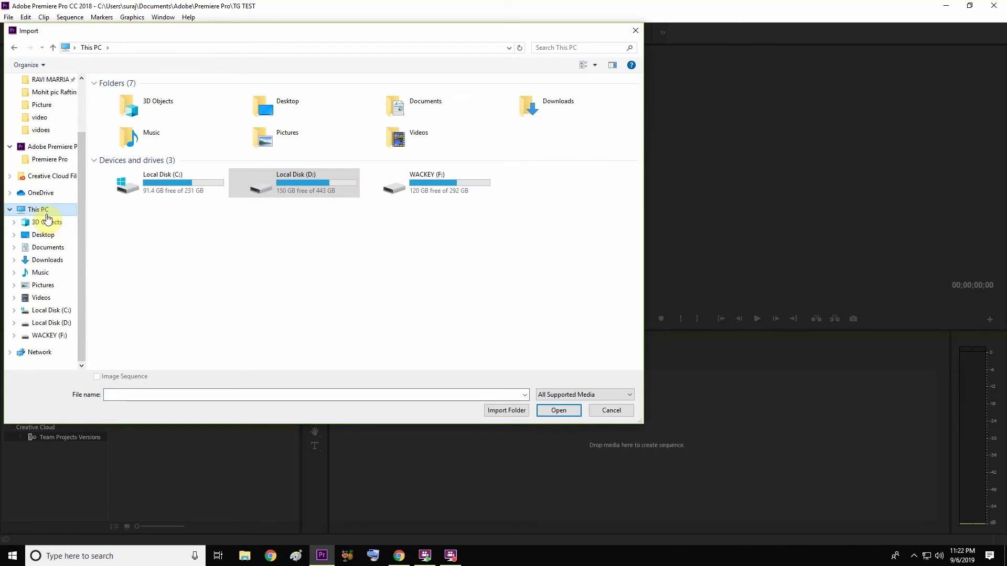
double_click(301, 184)
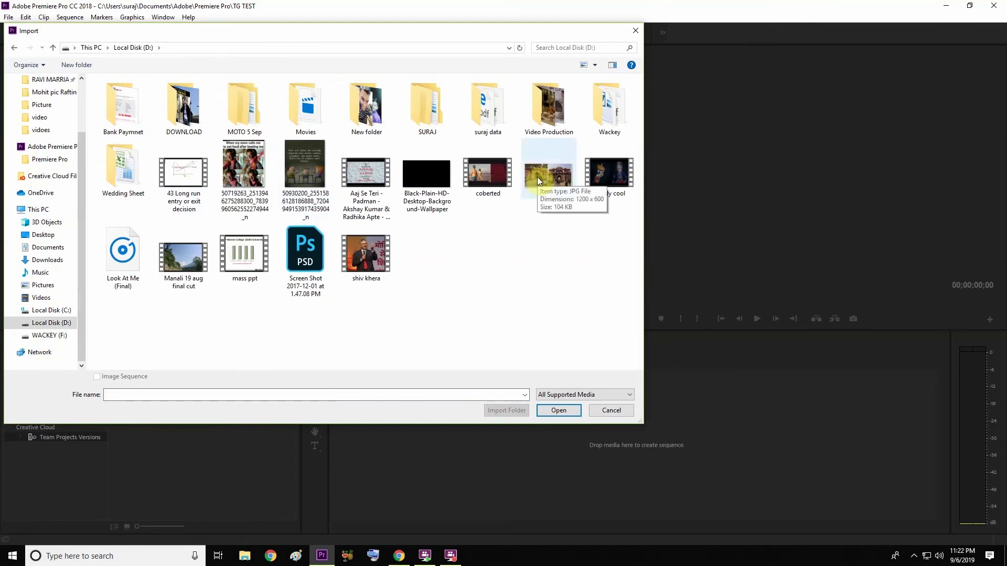
double_click(432, 184)
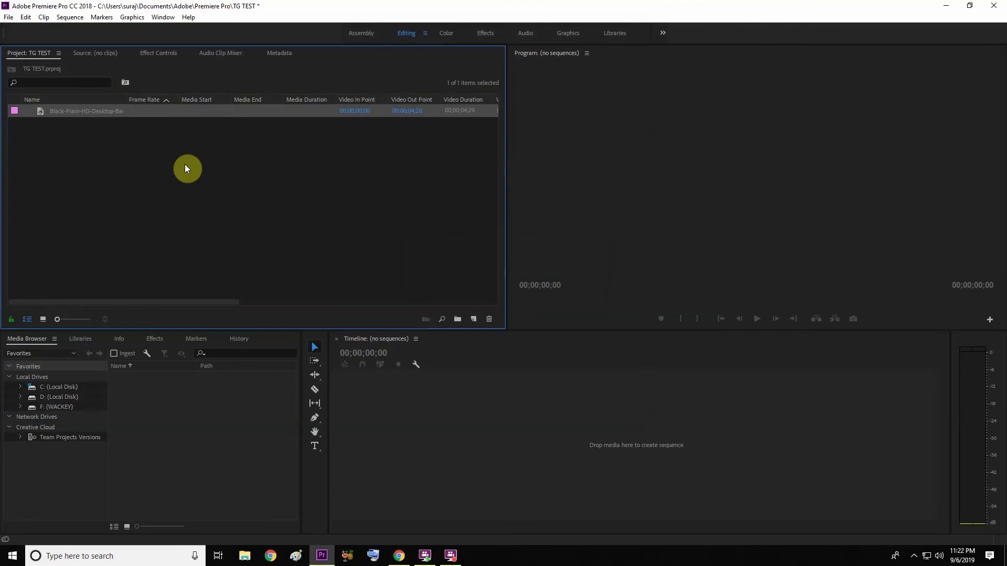
- Deselect the imported wallpaper item in the Project bin
click(218, 190)
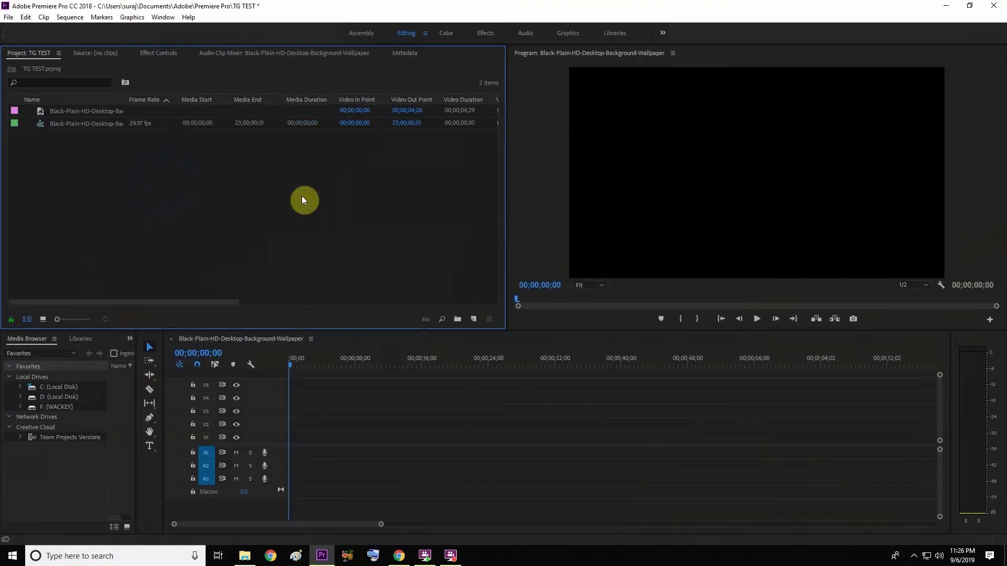
- Import the GH010166 GoPro clip from the Desktop
double_click(247, 191)
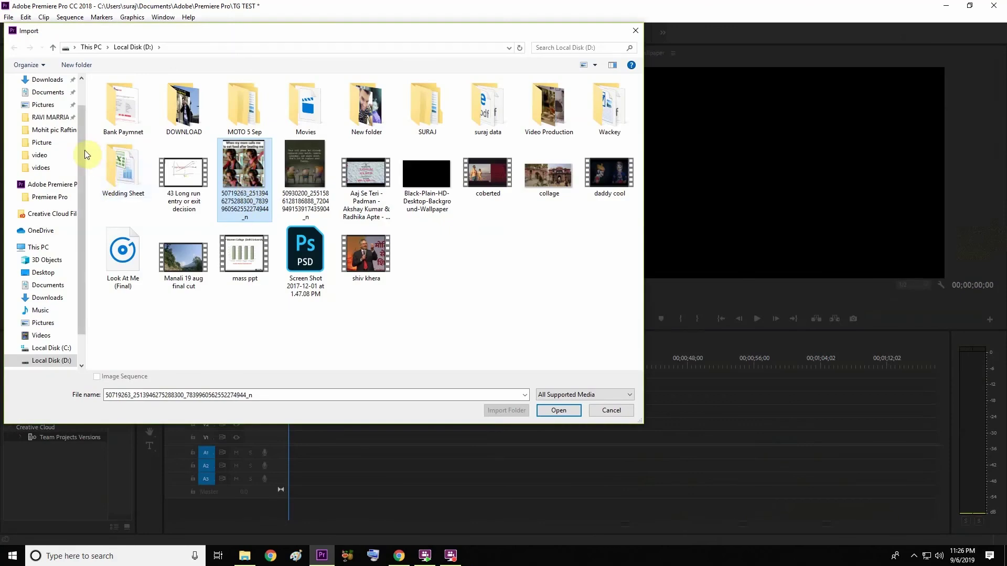
scroll(52, 137, up, 1)
click(50, 105)
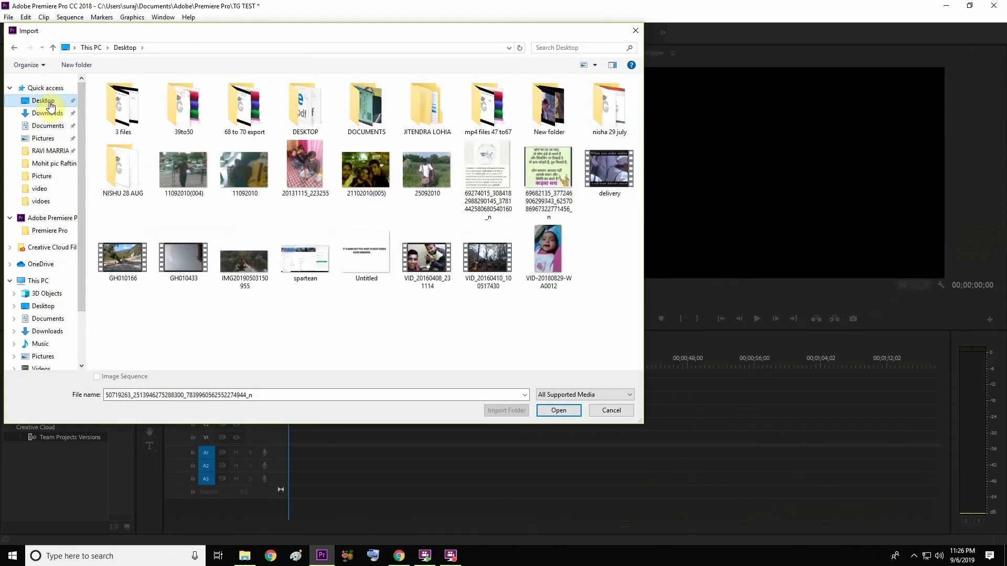
double_click(113, 266)
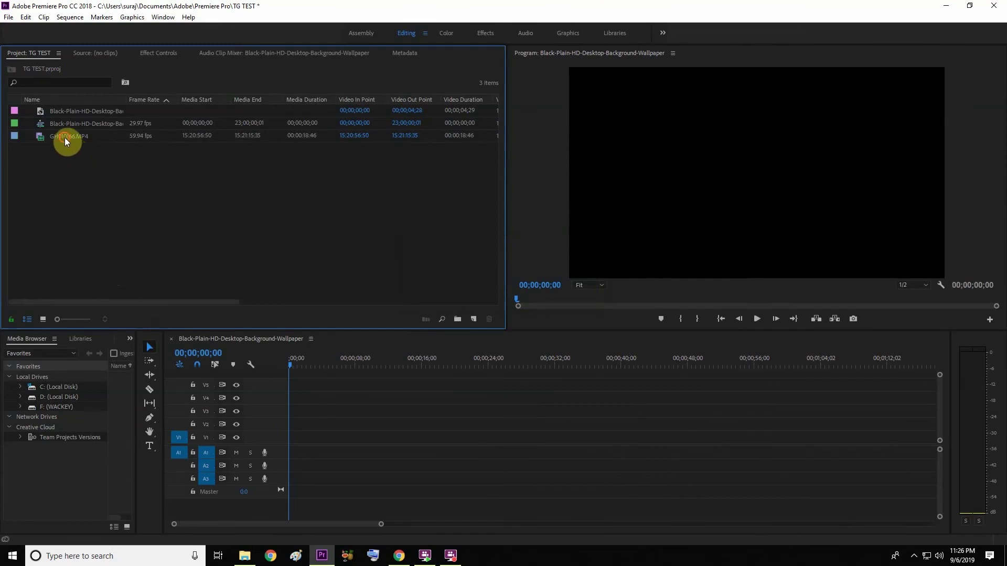
- Add GH010166.MP4 to the sequence on V1 and A1, matching the sequence to its 59.94 fps settings
mouse_move(64, 137)
mouse_down()
mouse_move(234, 319)
mouse_move(282, 429)
mouse_up()
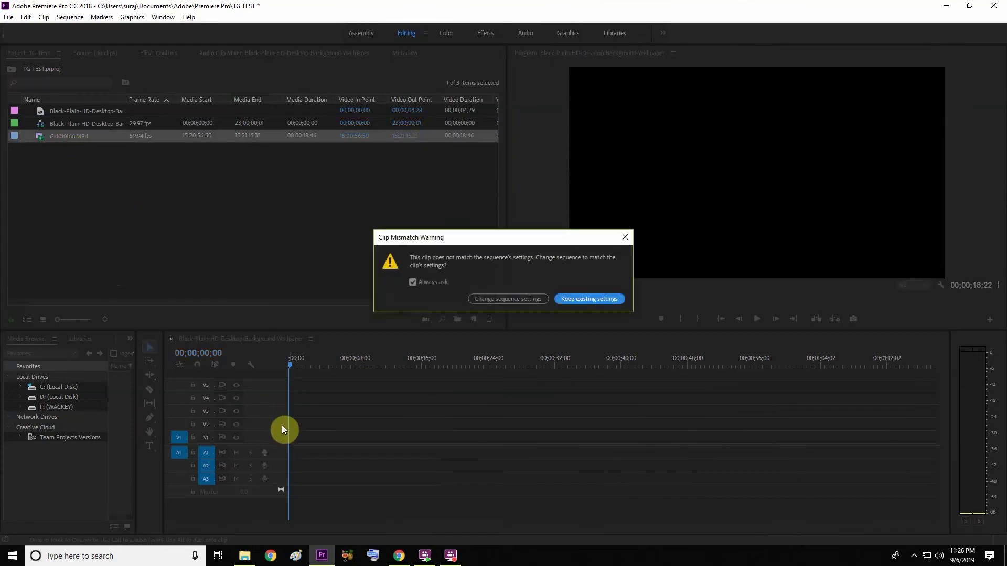
click(499, 301)
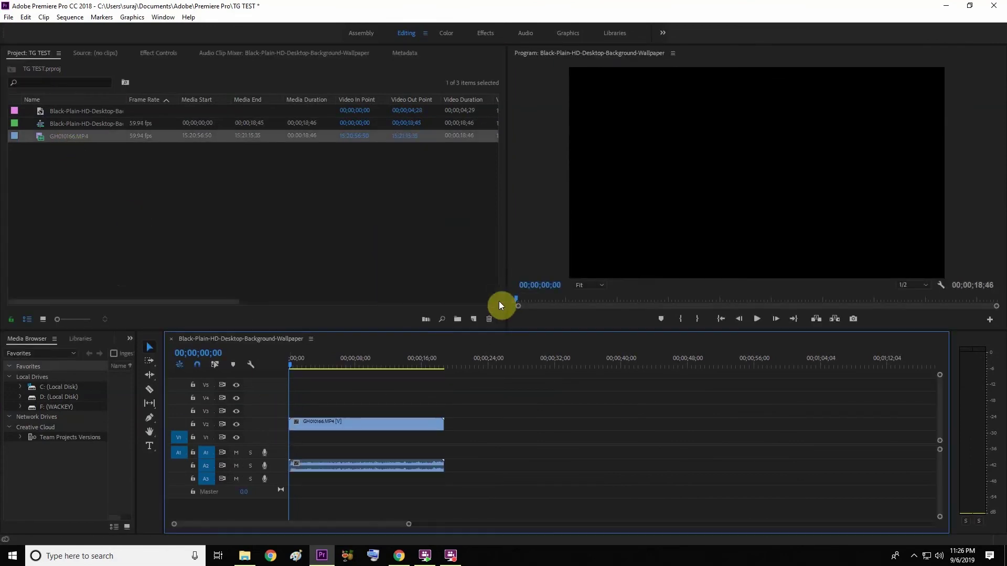
drag(359, 467, 363, 457)
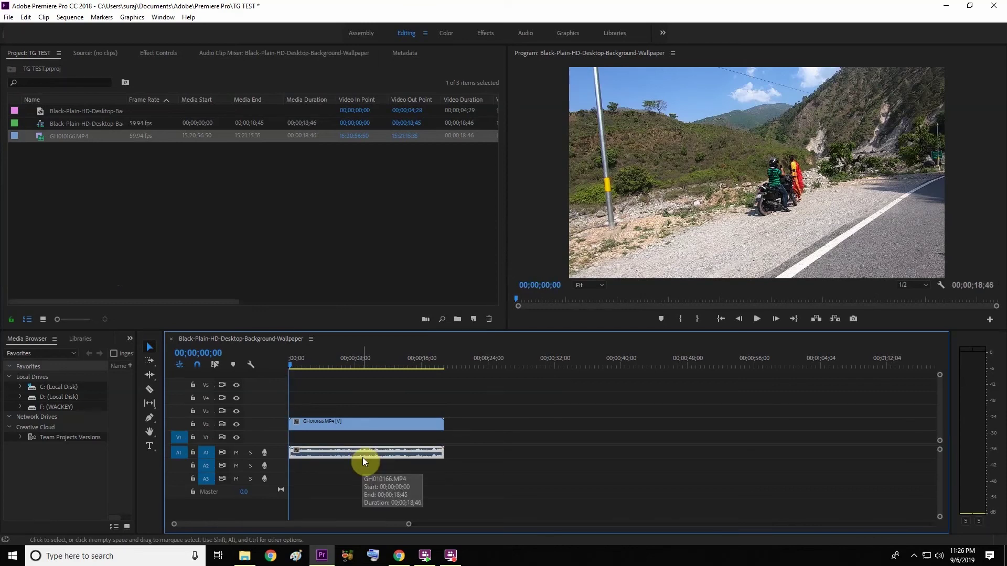
drag(360, 429, 367, 443)
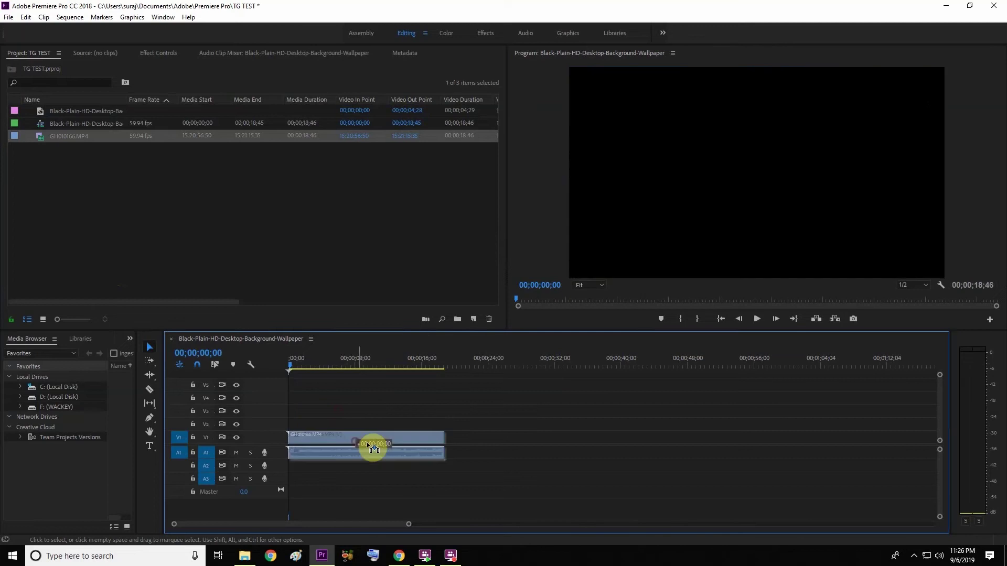
click(369, 409)
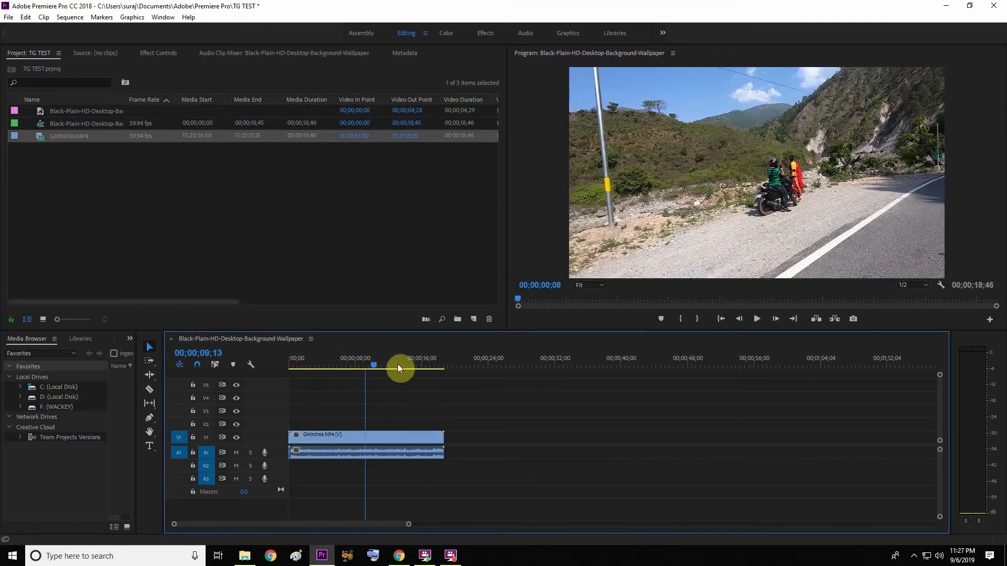
- Scrub the clip briefly, return to the start and turn the system speaker volume down
drag(291, 367, 260, 376)
click(926, 529)
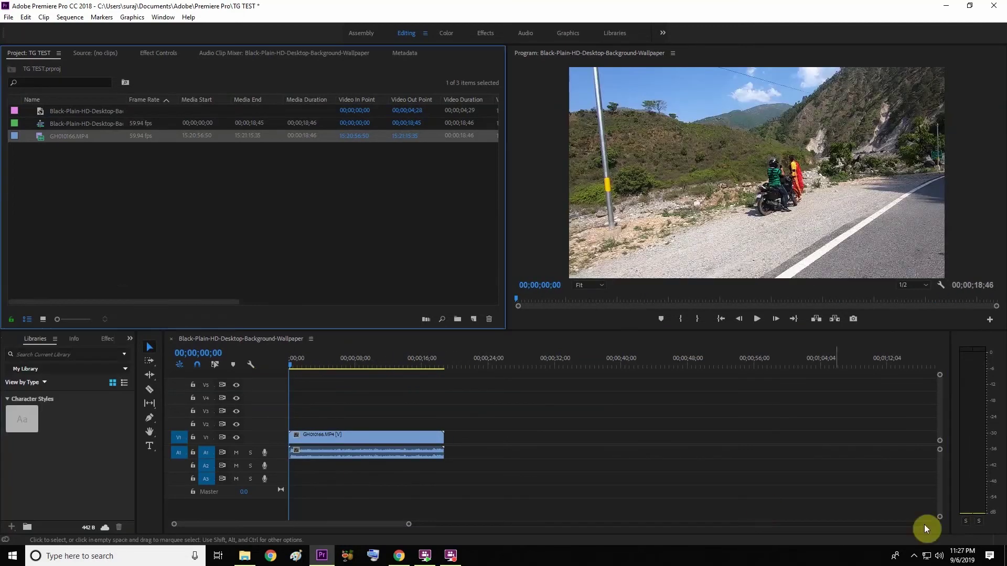
click(938, 556)
drag(944, 531, 895, 540)
click(850, 545)
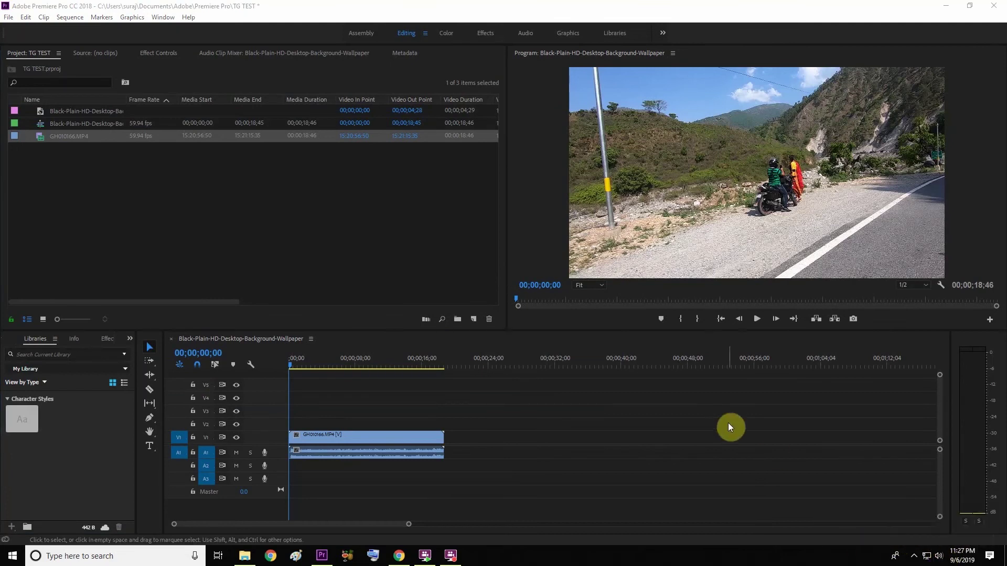
- Click around the interface to bring focus back to the sequence timeline
click(346, 357)
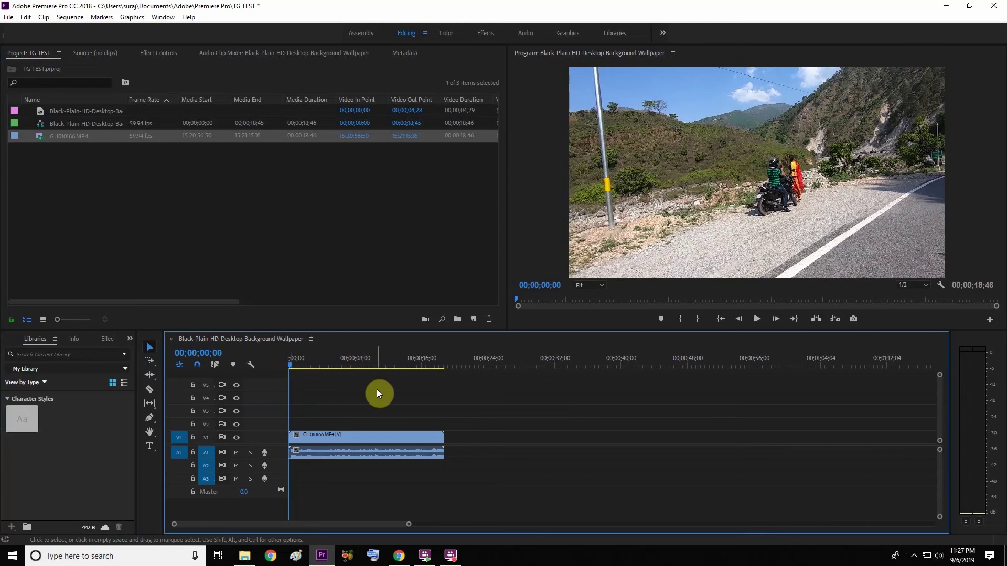
click(533, 361)
click(306, 248)
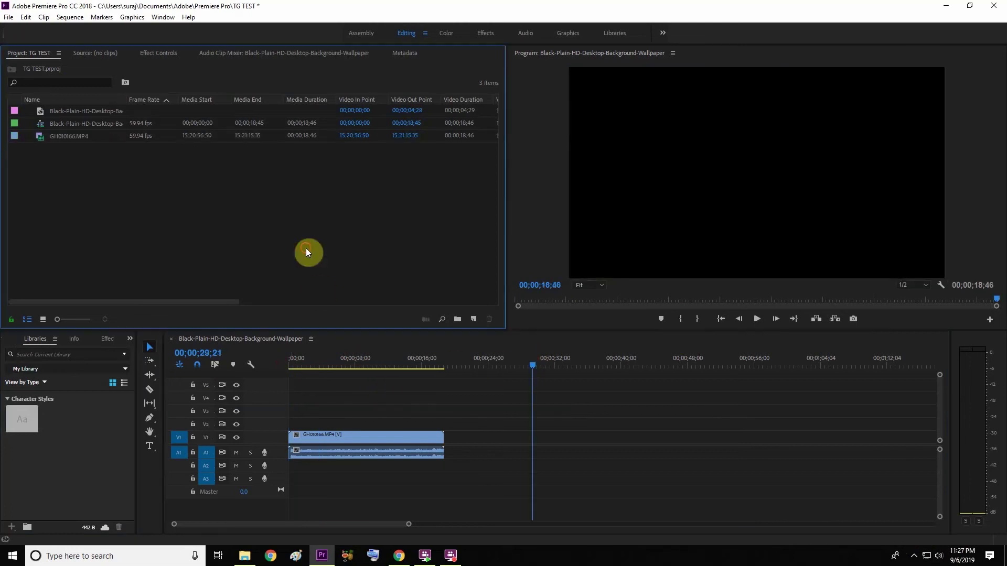
click(591, 194)
click(366, 389)
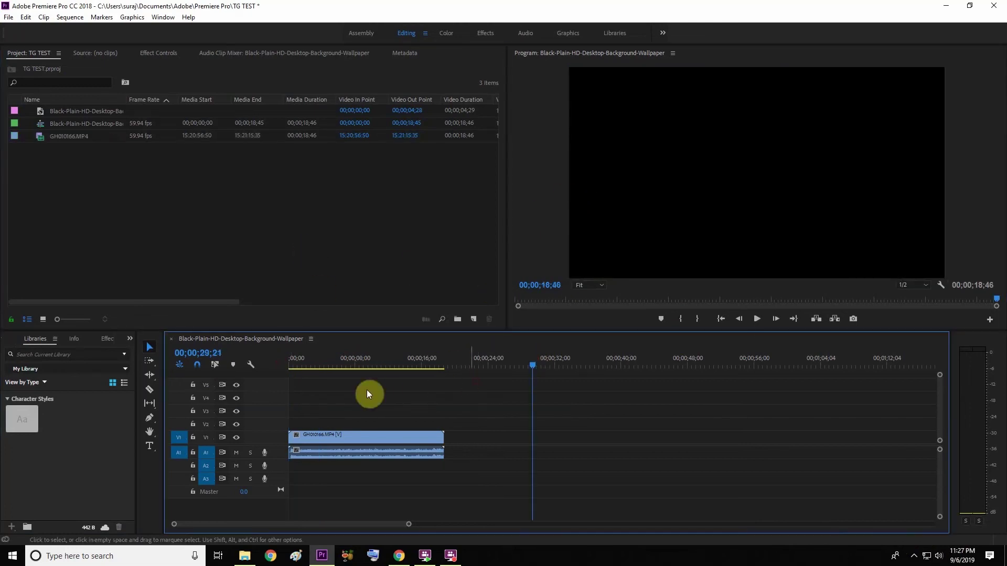
click(116, 430)
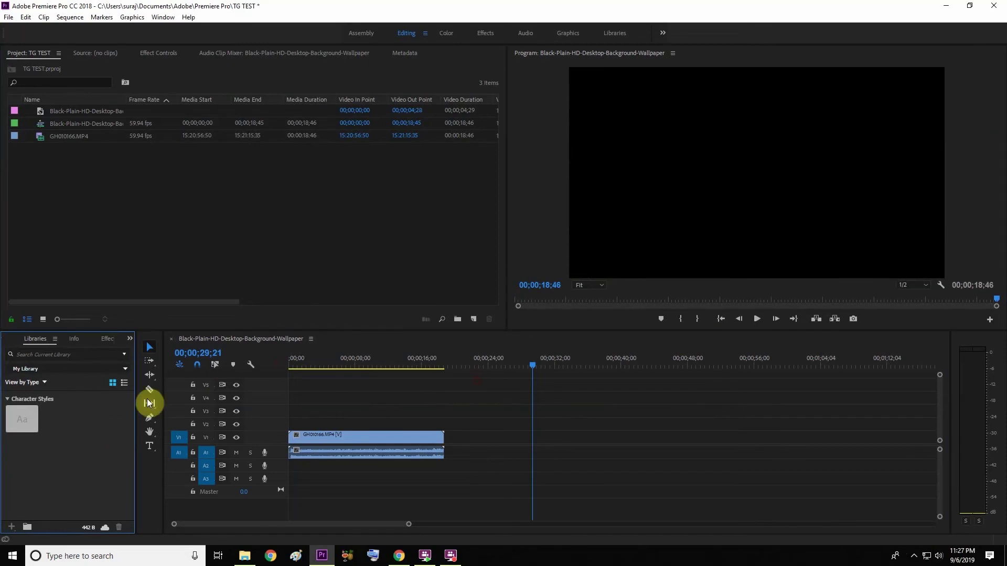
click(137, 202)
click(579, 197)
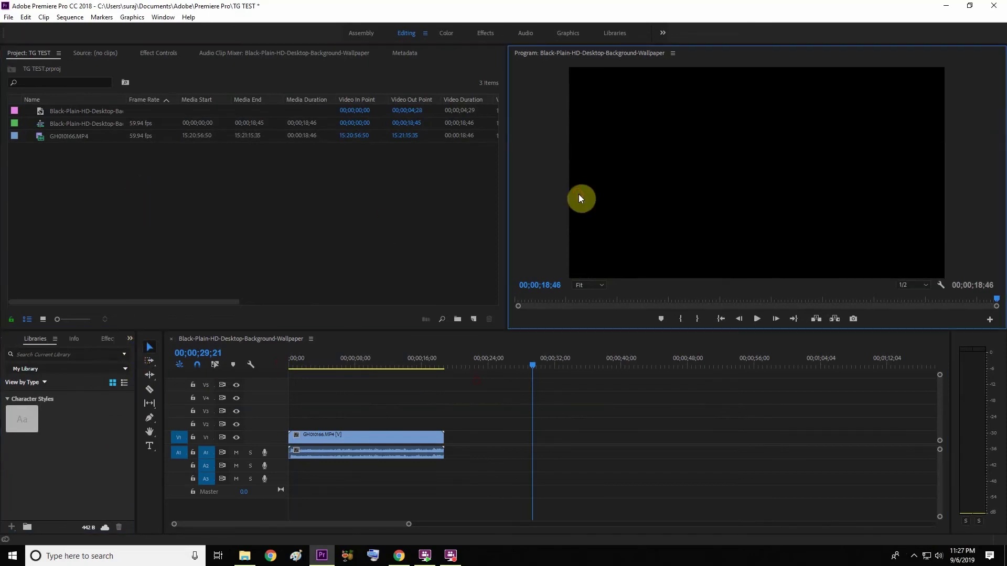
click(457, 401)
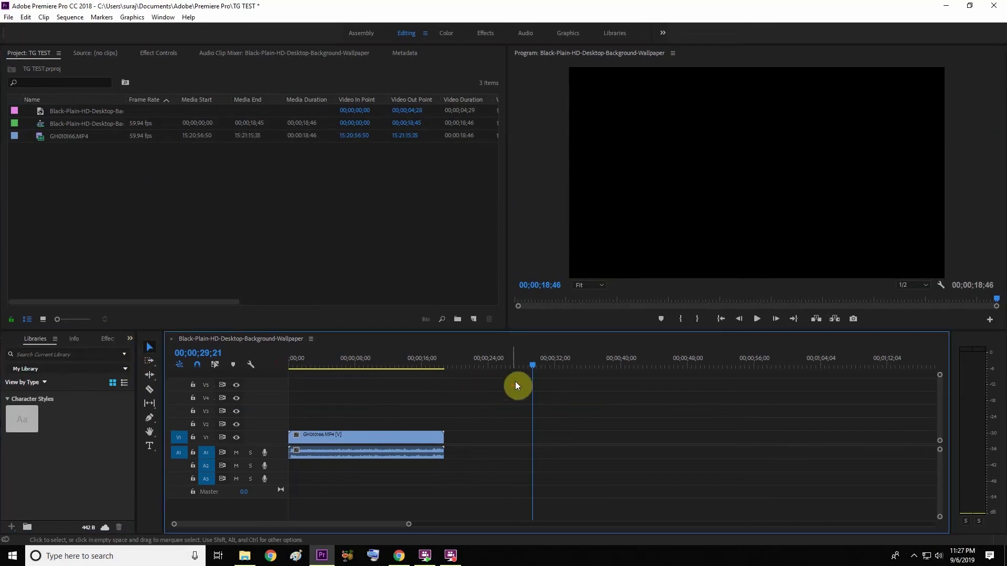
click(389, 303)
click(388, 376)
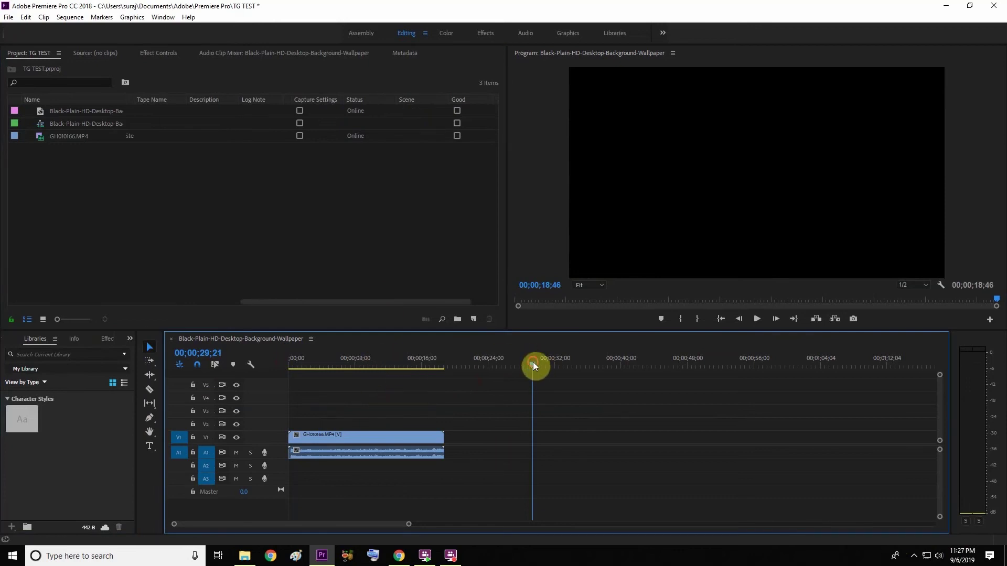
- Play the sequence from the start, then position the playhead at 00;00;00;38
drag(533, 362, 274, 383)
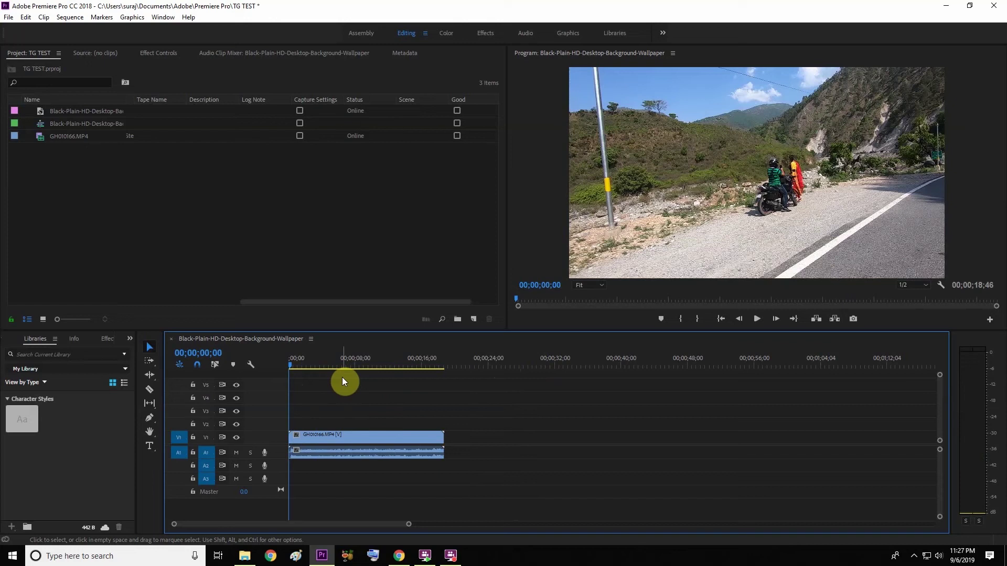
key(space)
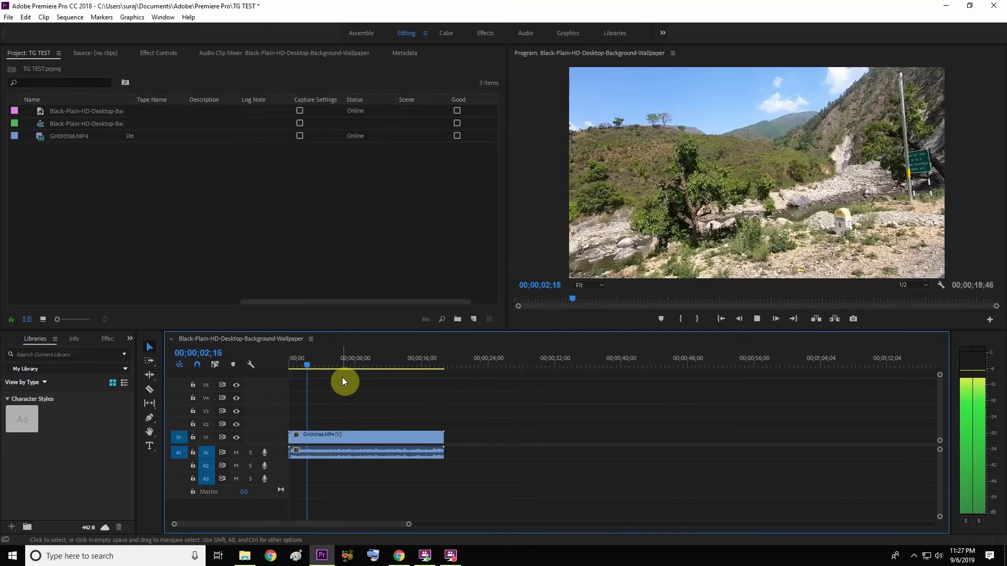
key(space)
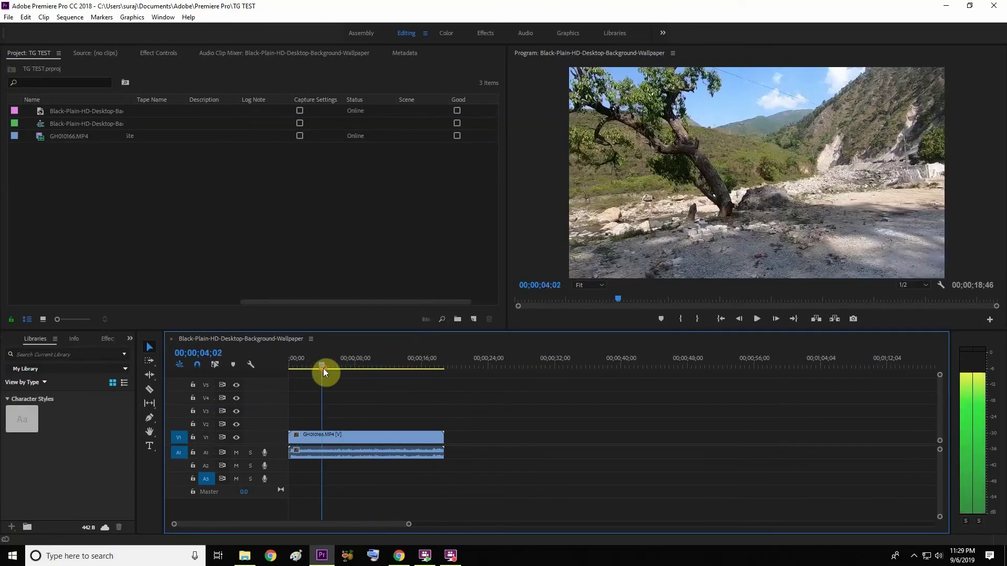
drag(323, 368, 290, 364)
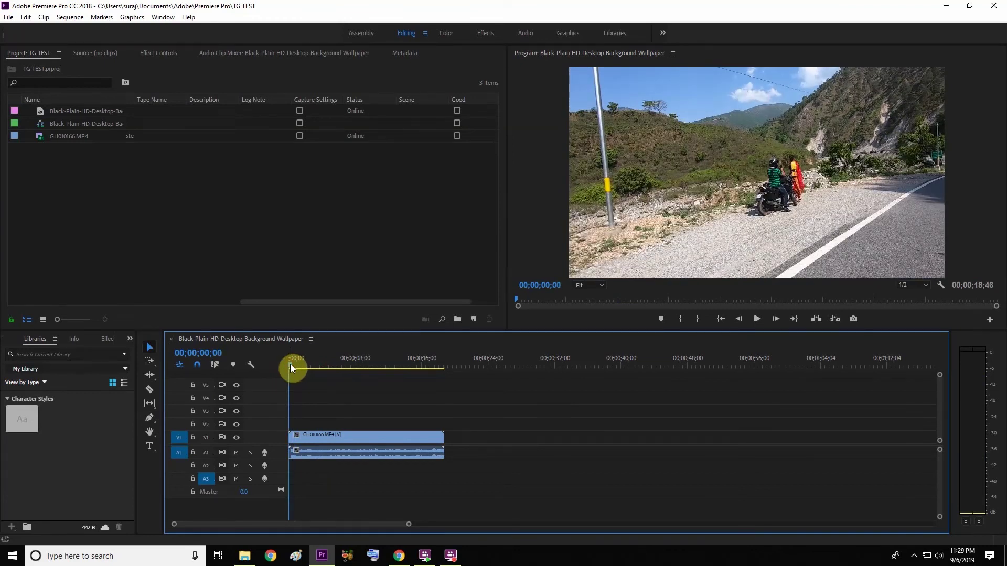
drag(290, 364, 295, 366)
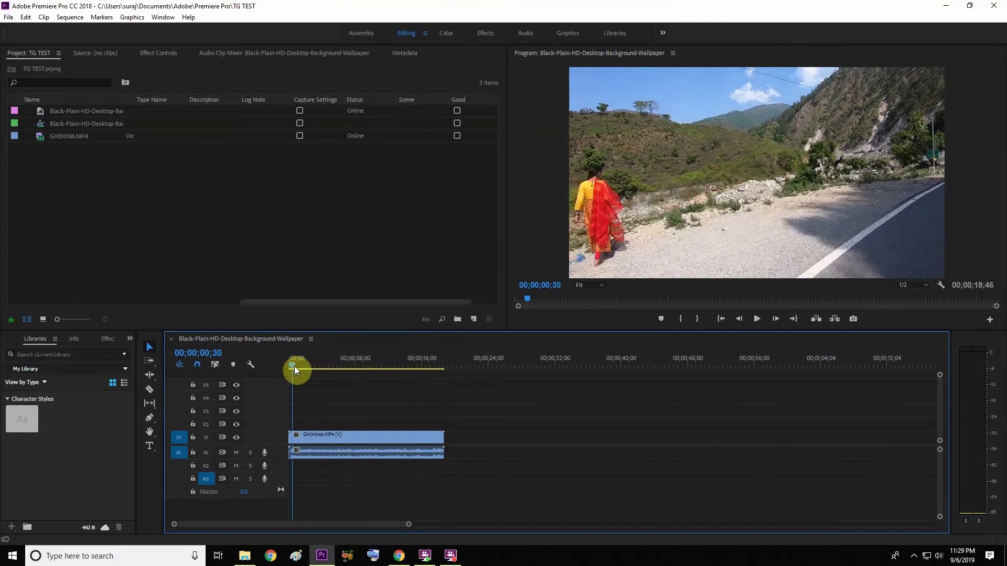
drag(295, 366, 296, 366)
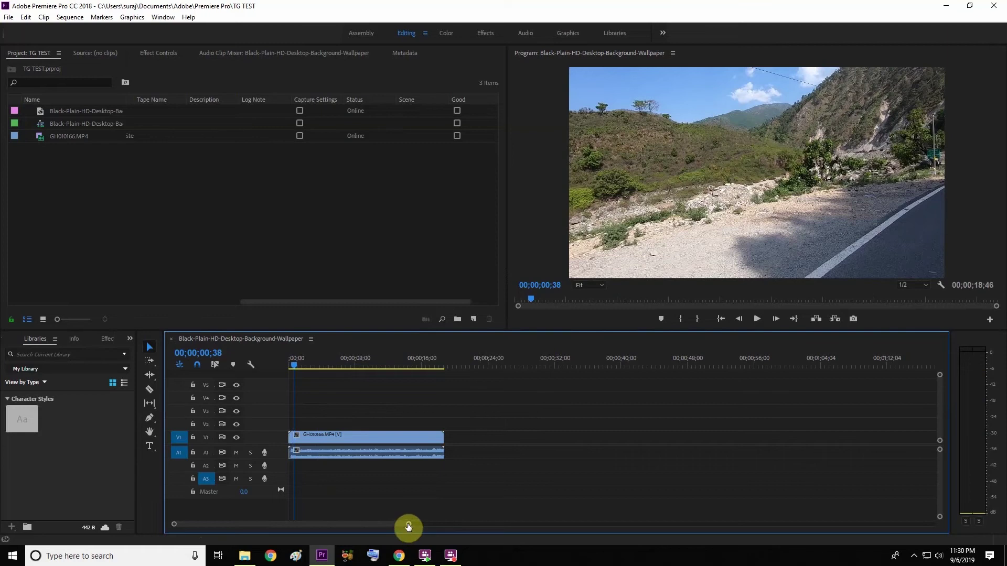
- Split the GoPro clip at 00;00;00;38 with the Razor tool
mouse_move(408, 527)
mouse_down()
mouse_move(288, 529)
mouse_move(429, 524)
mouse_up()
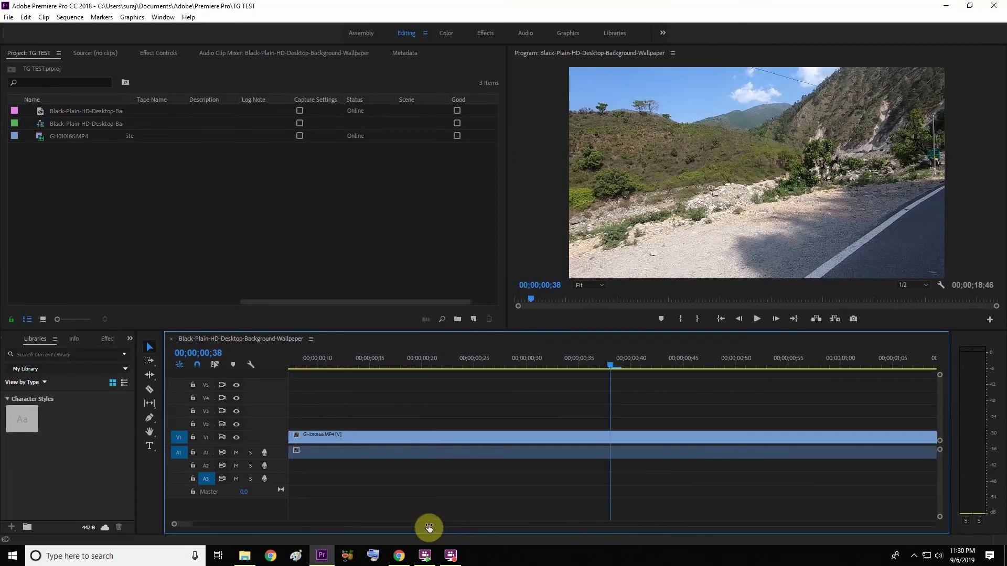
drag(429, 527, 428, 529)
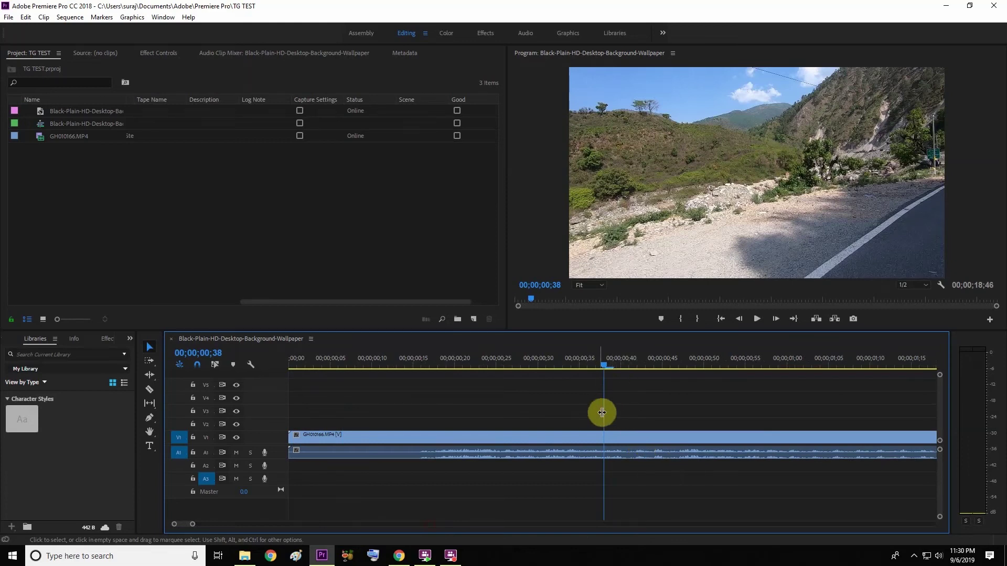
key(c)
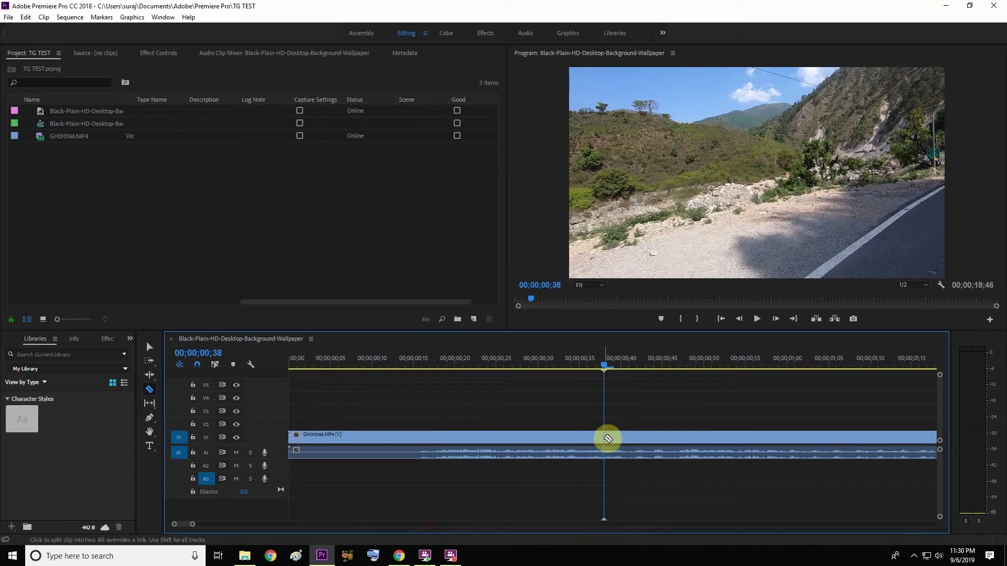
click(607, 437)
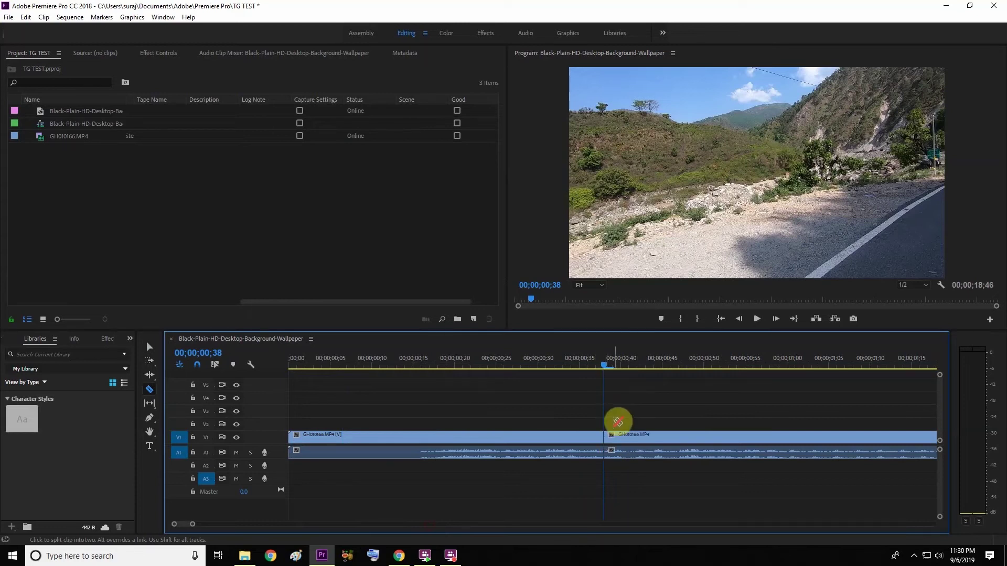
- Delete the opening video and audio pieces and close the gap so the clip starts at zero
key(v)
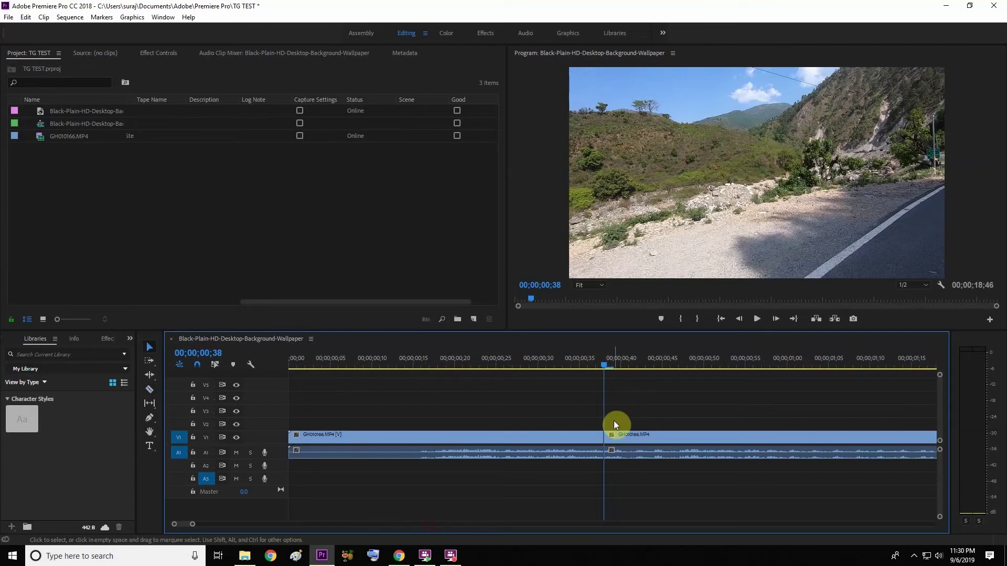
click(579, 437)
key(Delete)
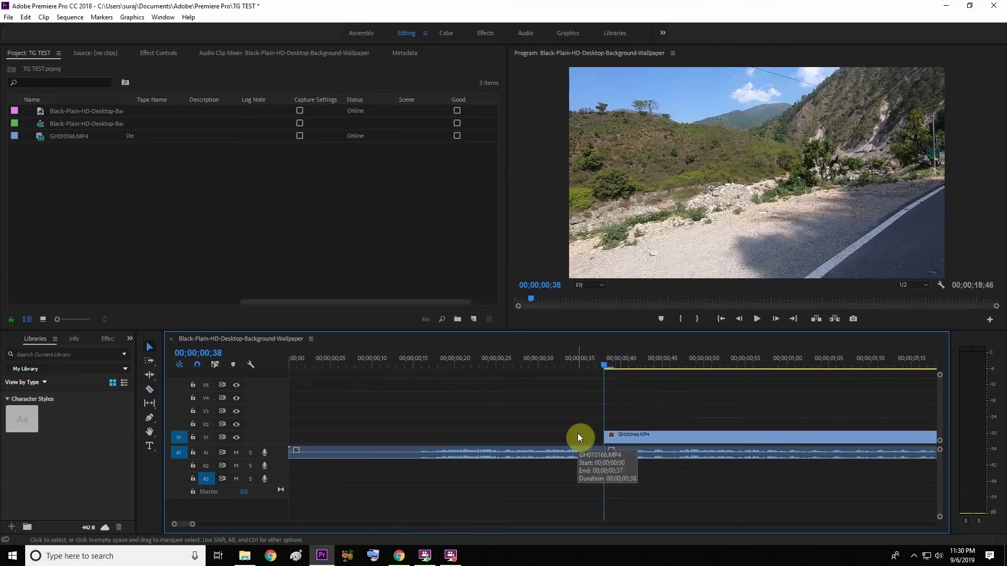
click(574, 450)
key(Delete)
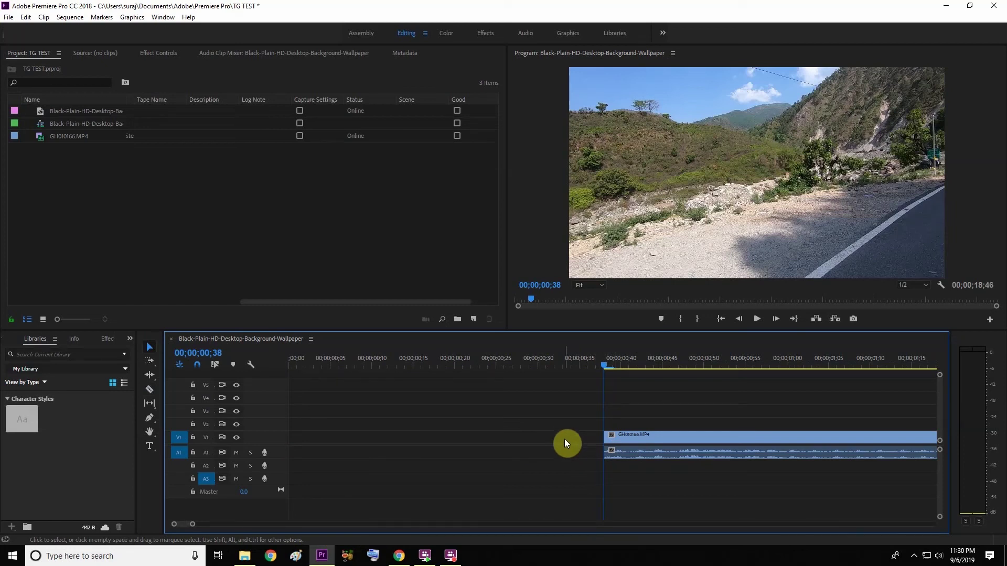
click(564, 439)
key(Delete)
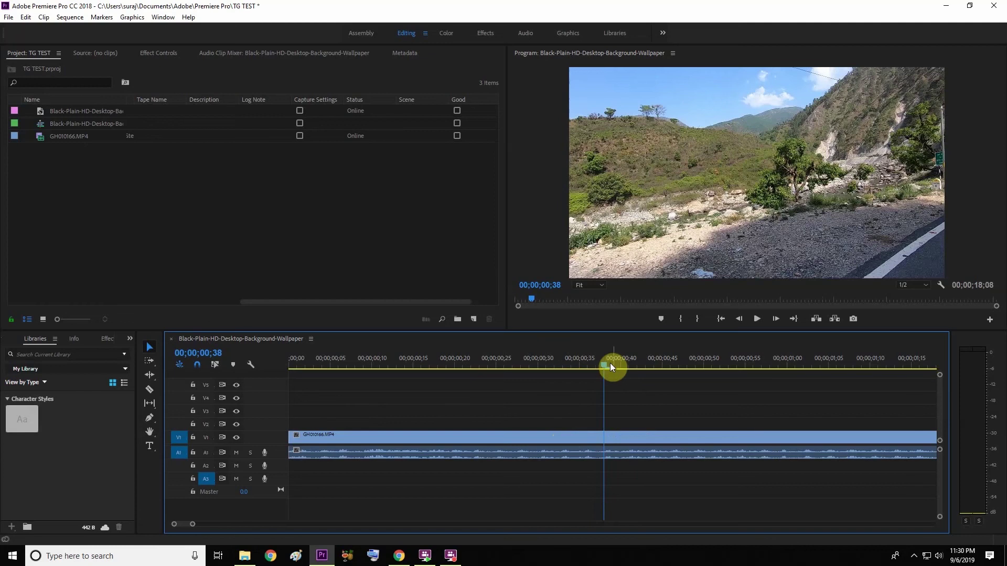
drag(609, 363, 184, 381)
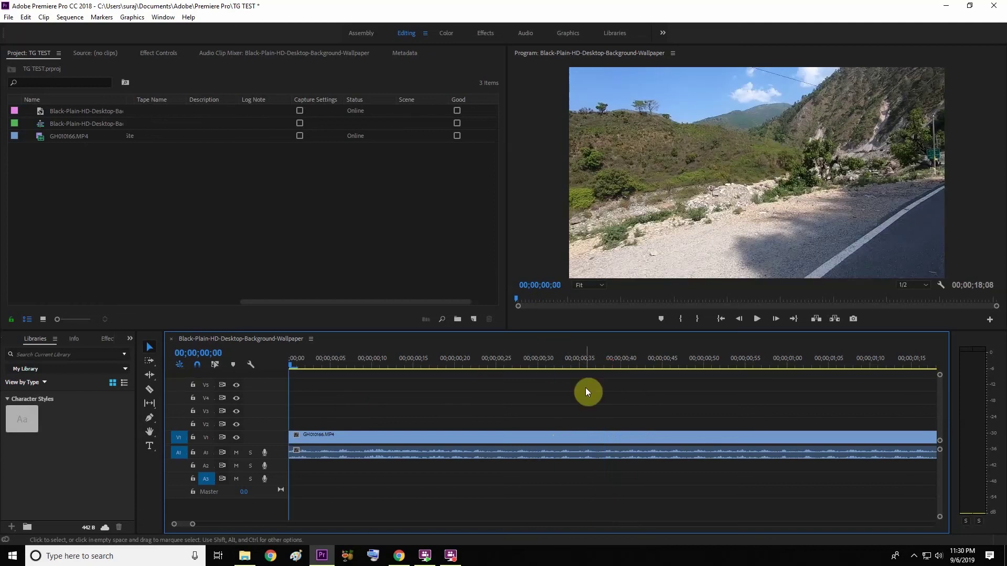
- Play the trimmed clip, zoom the timeline to show it whole, and stop at 00;00;04;24
key(space)
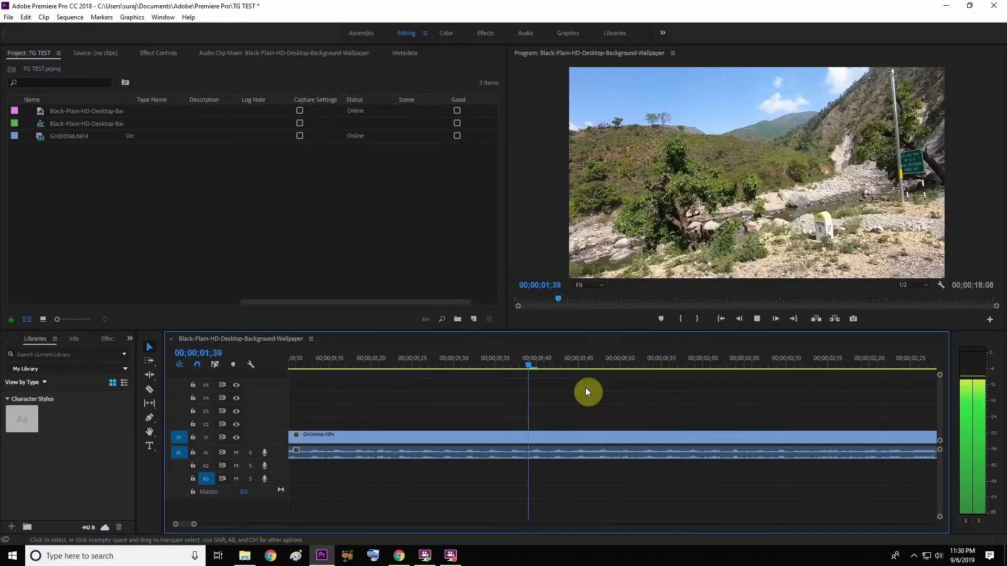
key(space)
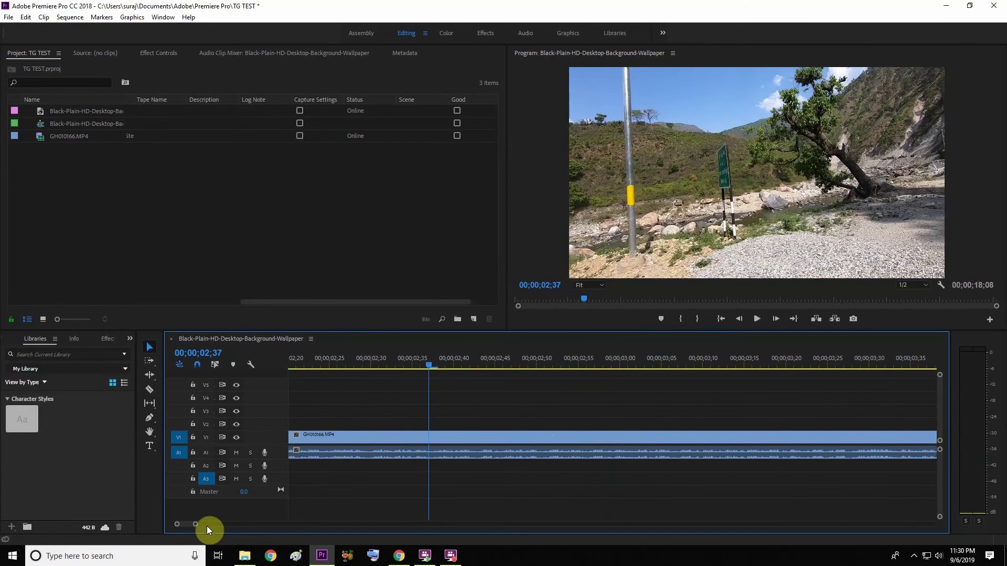
drag(195, 525, 314, 524)
key(Home)
key(space)
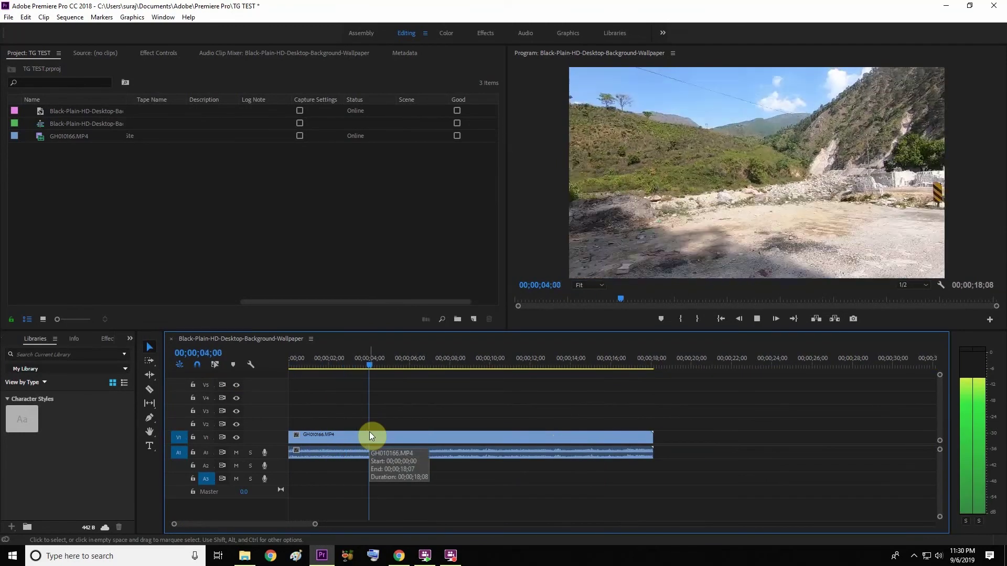
key(space)
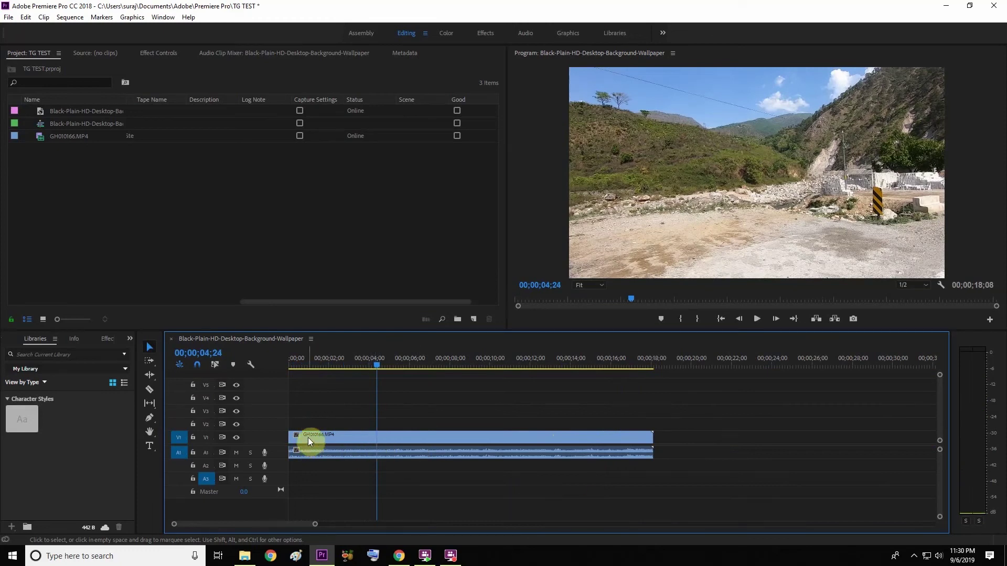
- Cut GH010166.MP4 at 00;00;04;24 and delete the part after the cut
key(c)
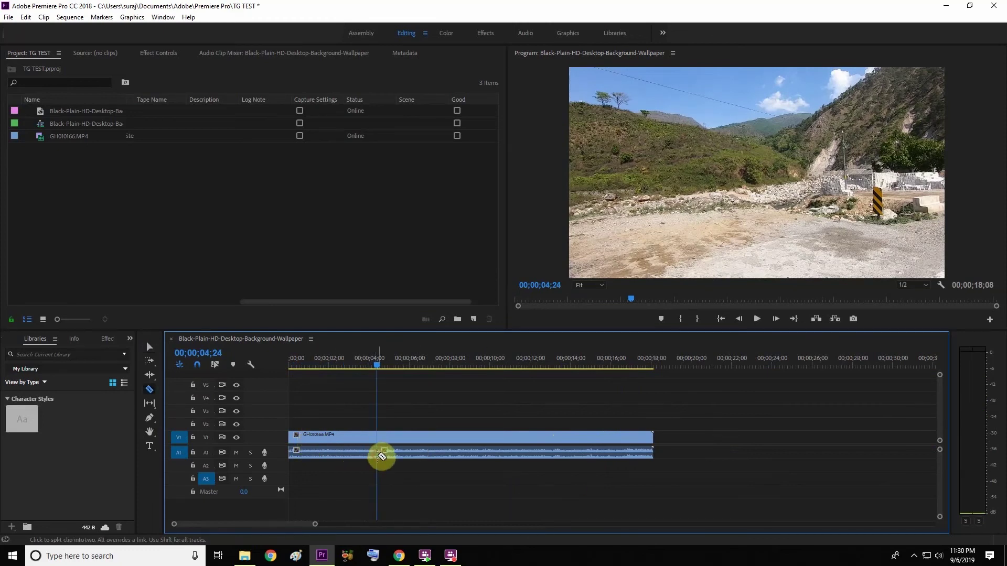
click(378, 437)
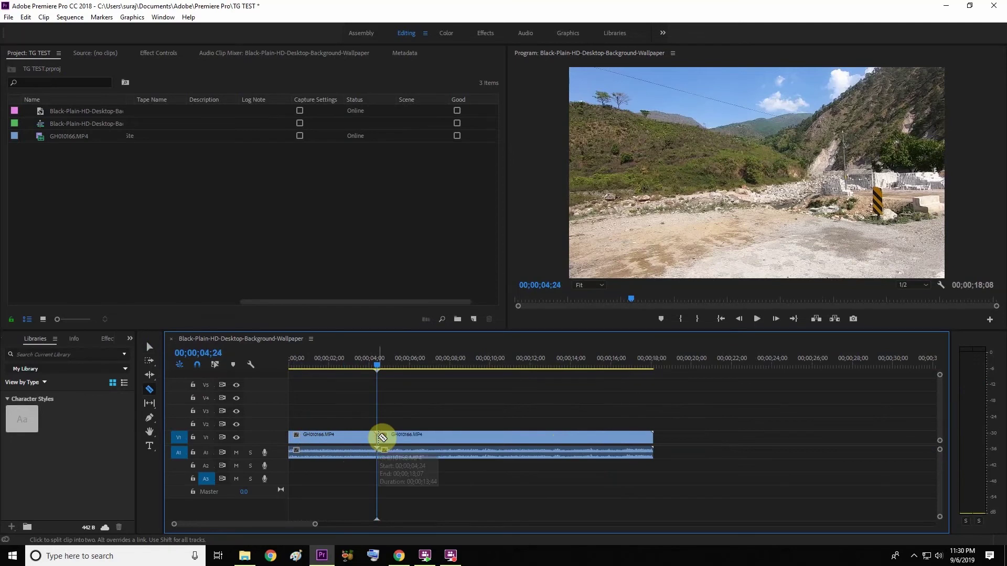
key(v)
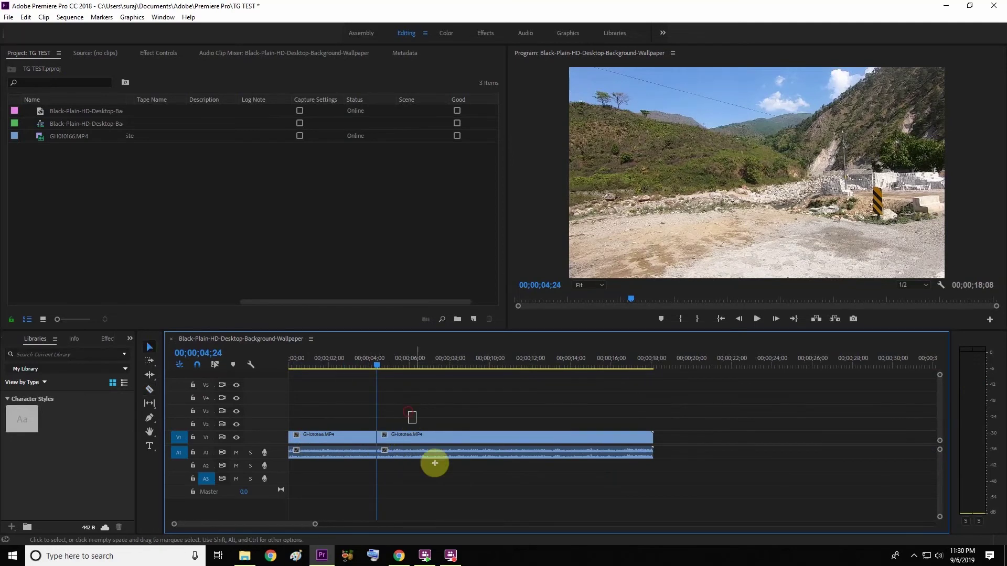
click(434, 462)
key(Delete)
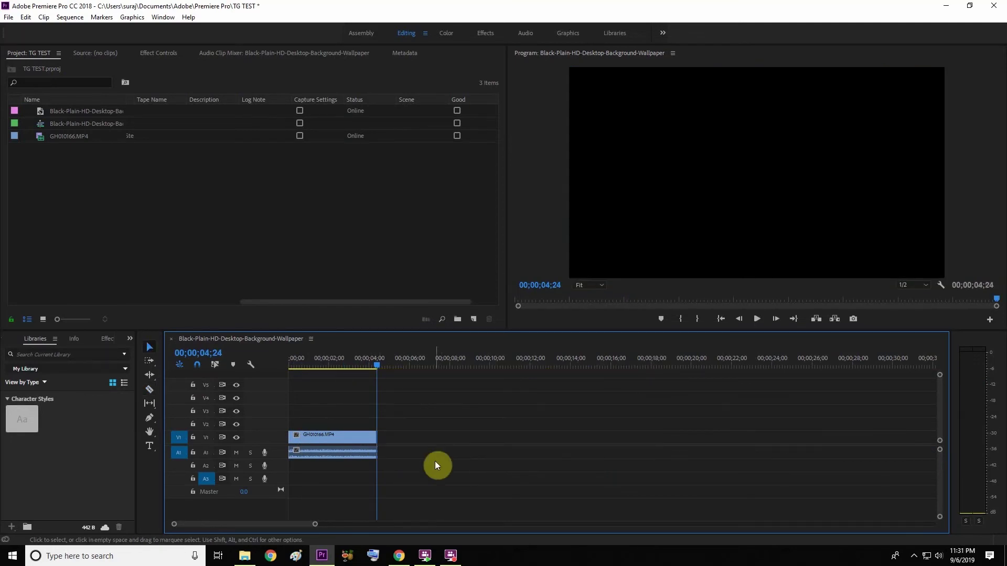
- Play the sequence from the start and save the TG TEST project
key(Home)
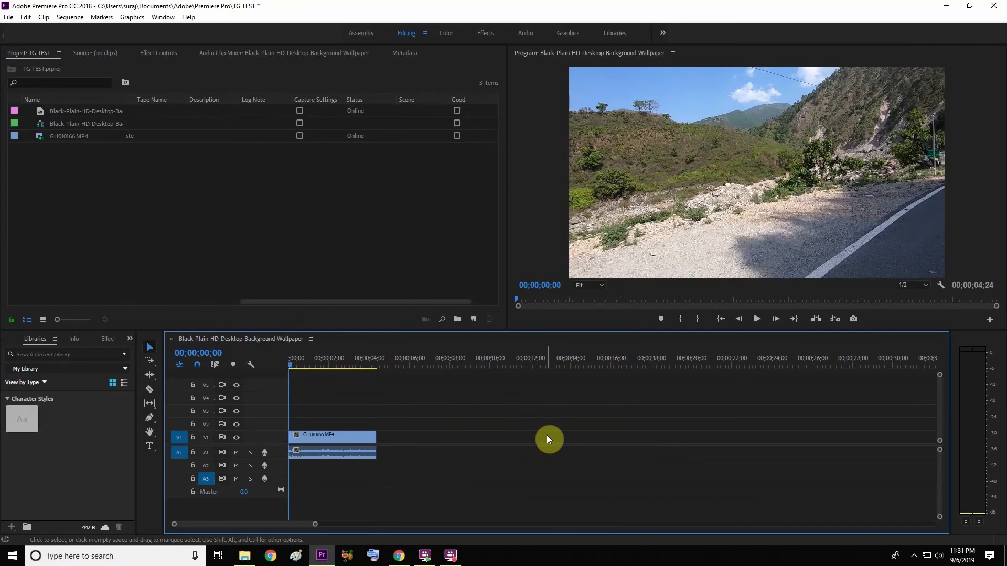
key(space)
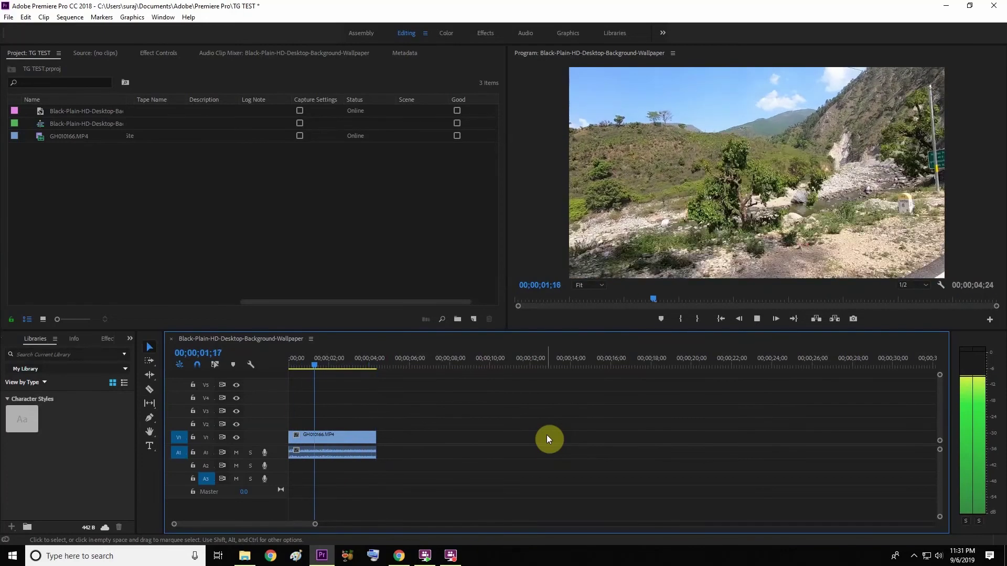
key(ctrl+s)
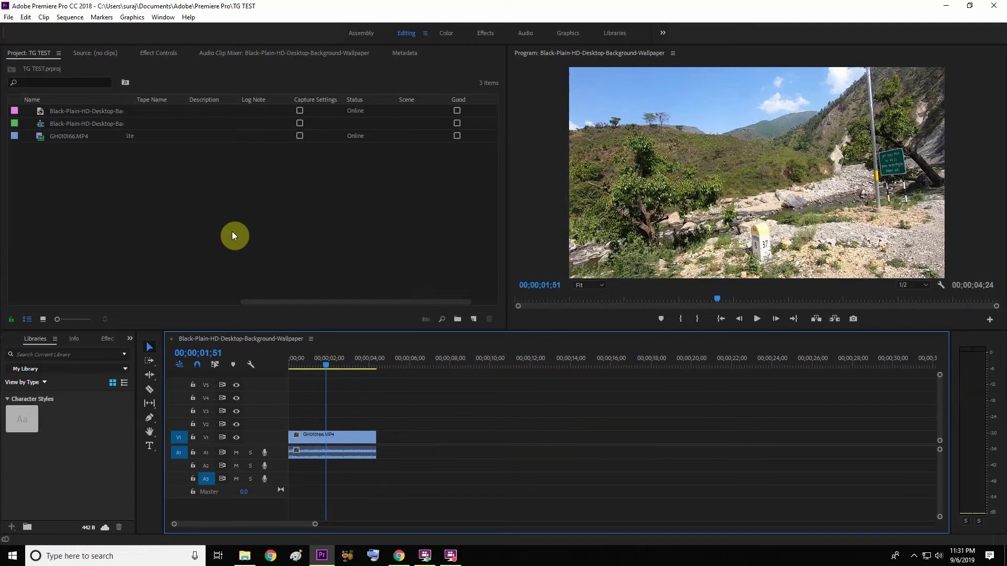
- Mute audio track A1 so the 00;00;04;24 GH010166.MP4 clip plays silently
click(208, 205)
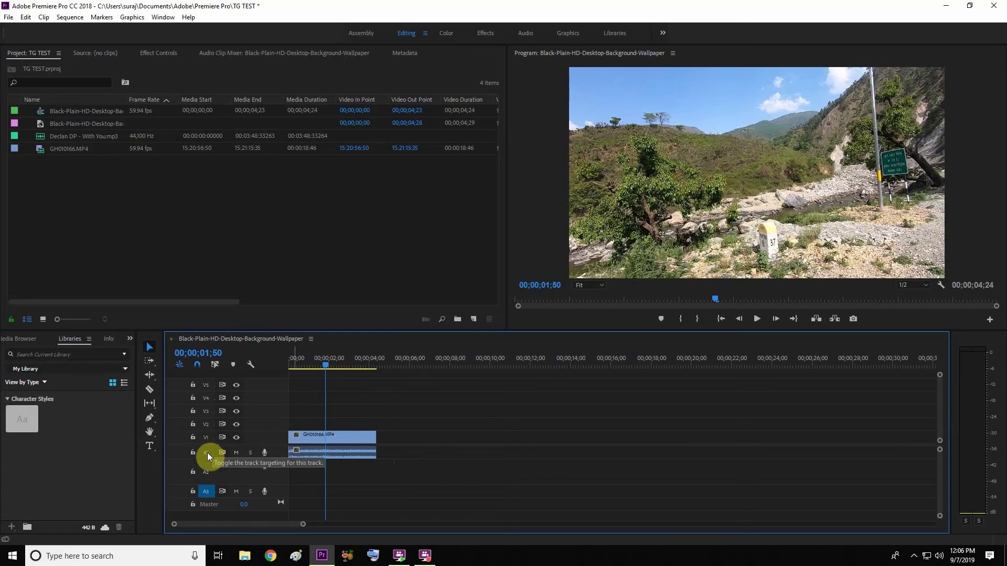
click(237, 454)
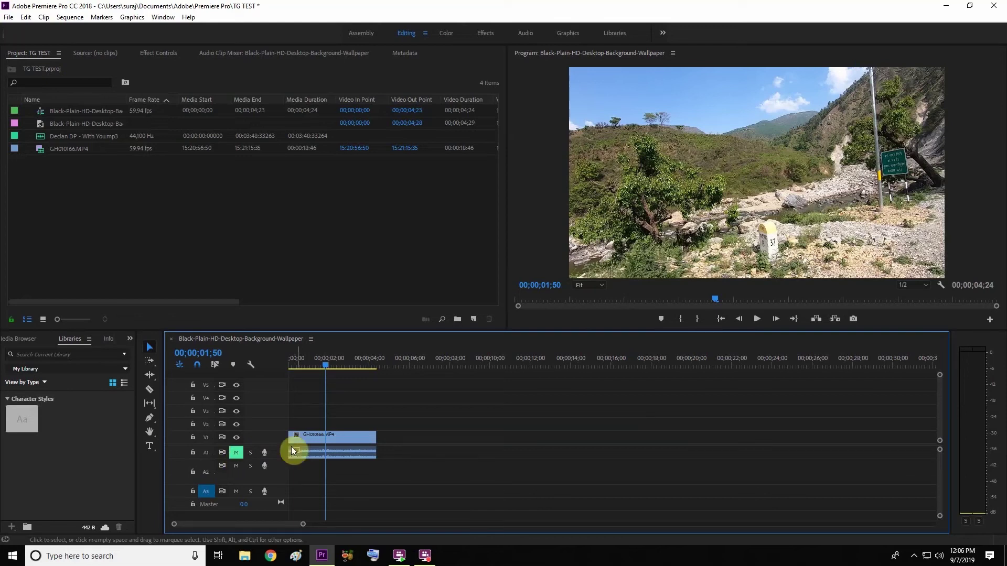
click(178, 206)
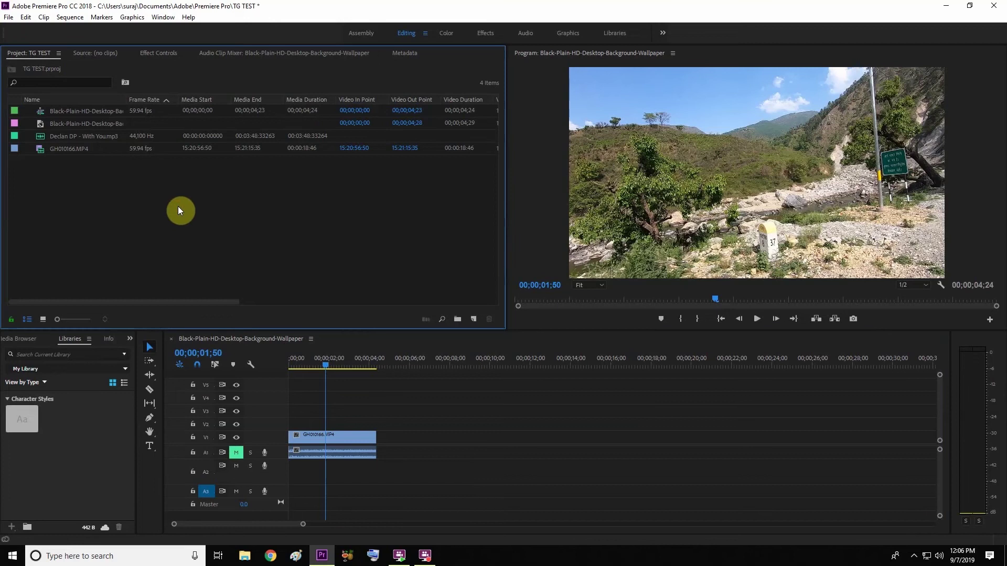
- Drop Dedan DP - With You.mp3 onto track A2 at 00;00;00;00 and return the playhead to the start
double_click(103, 209)
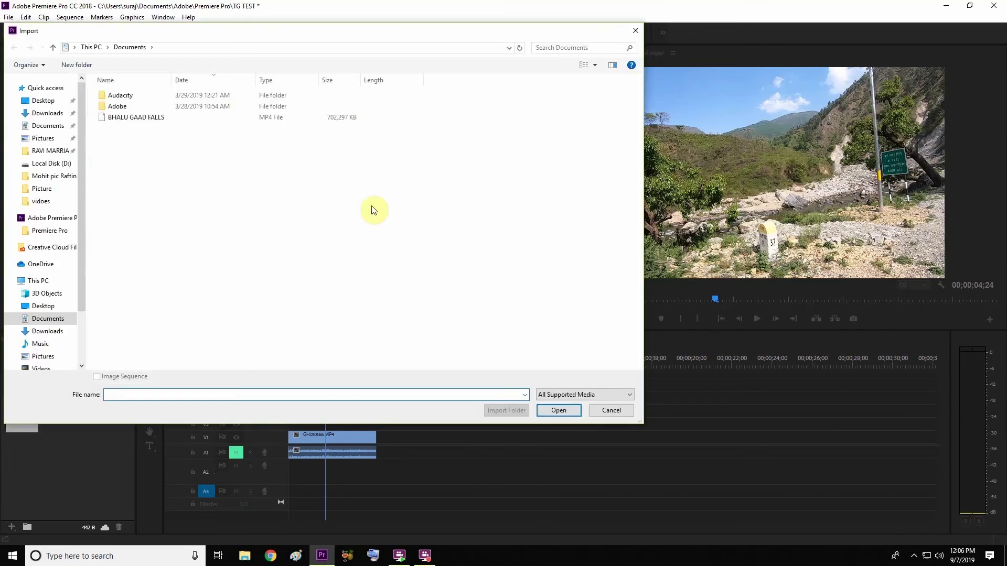
click(601, 408)
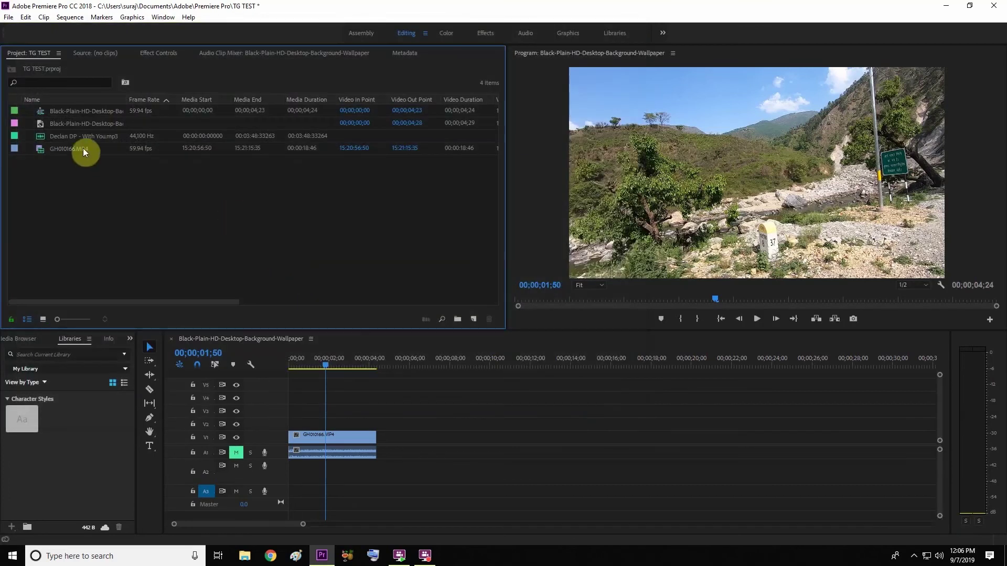
click(75, 134)
mouse_move(81, 137)
mouse_down()
mouse_move(430, 393)
mouse_move(221, 475)
mouse_up()
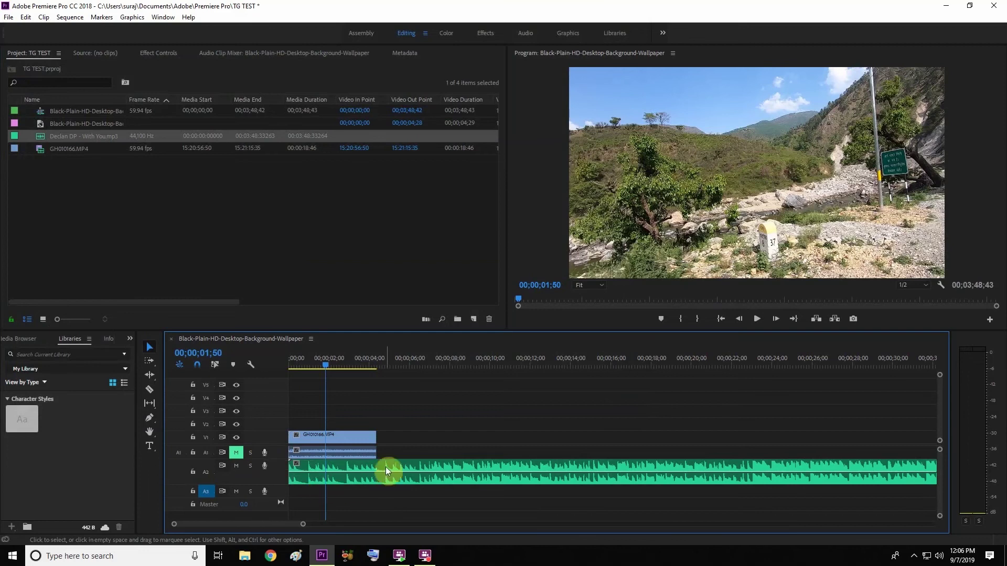
mouse_move(385, 466)
mouse_down()
mouse_move(496, 461)
mouse_move(359, 473)
mouse_move(367, 462)
mouse_up()
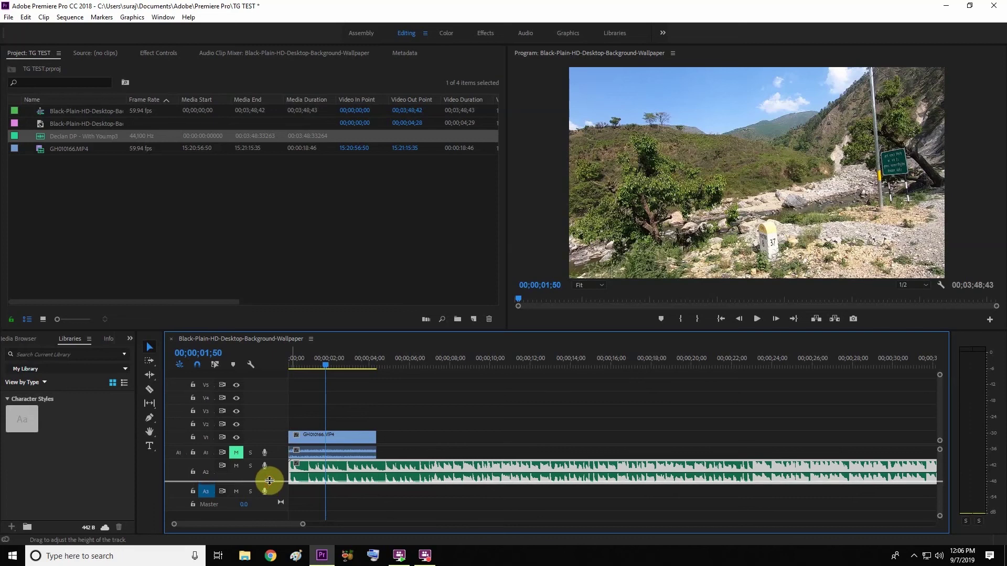
drag(332, 364, 277, 361)
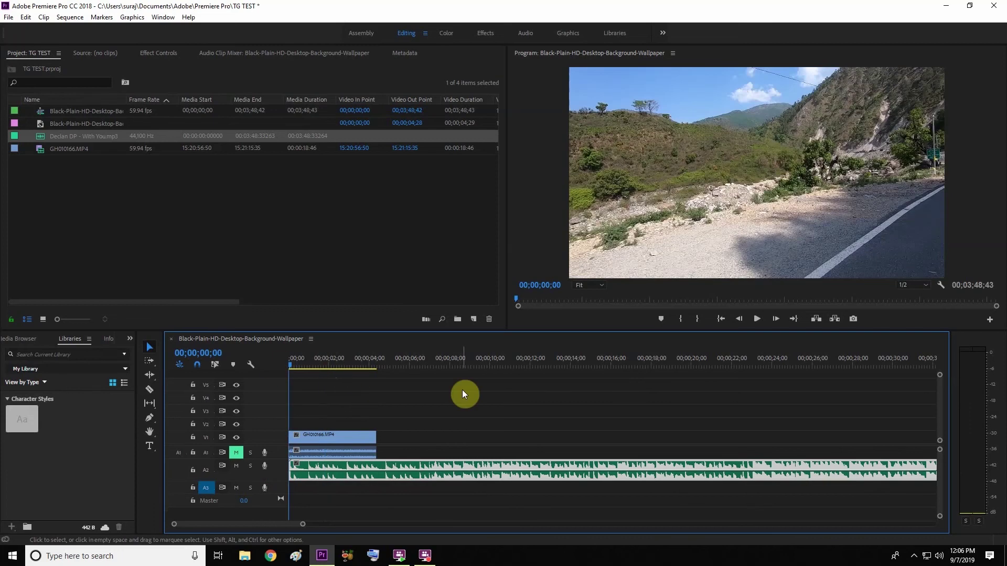
- Play the sequence with the new music, then deselect the music clip
key(space)
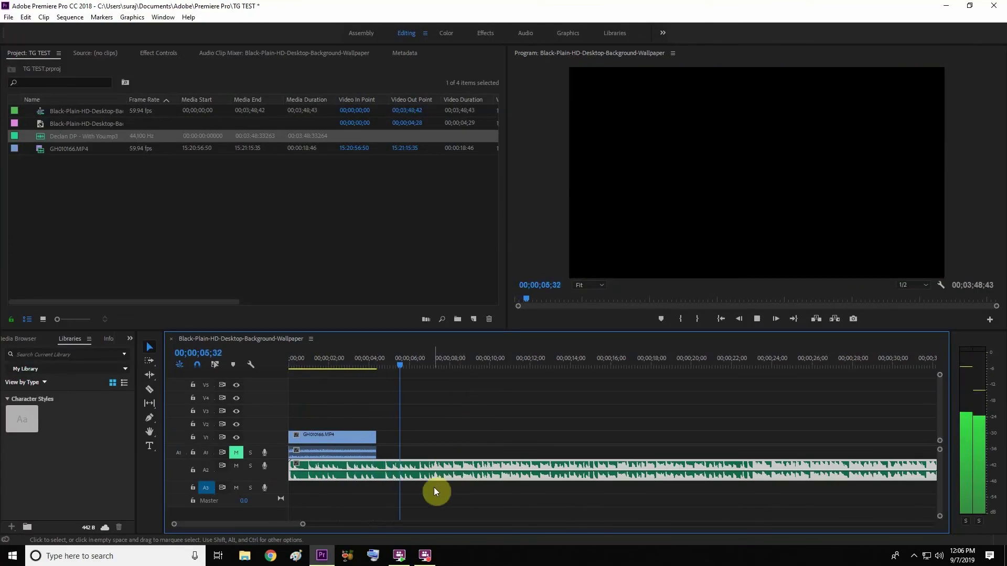
key(space)
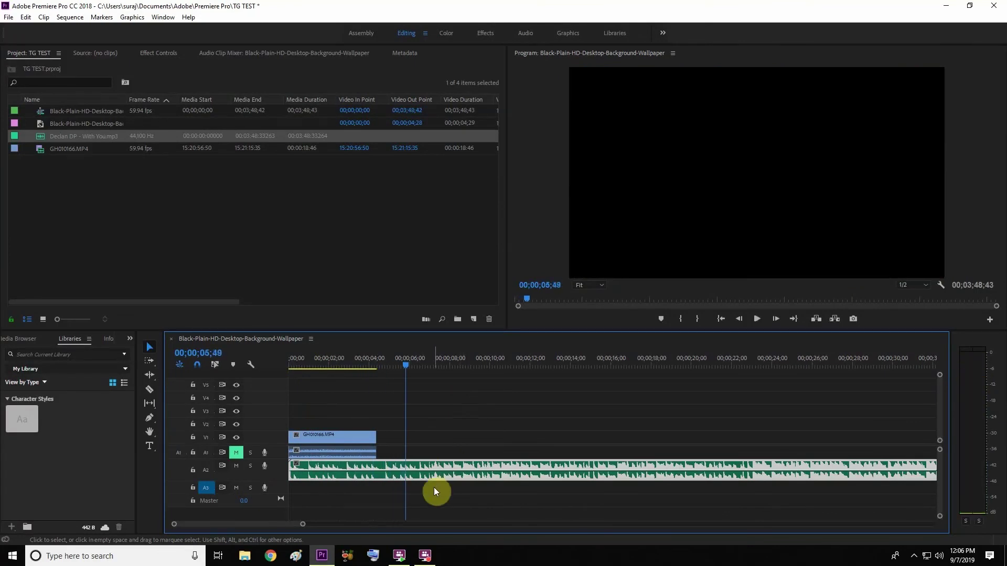
click(438, 426)
key(c)
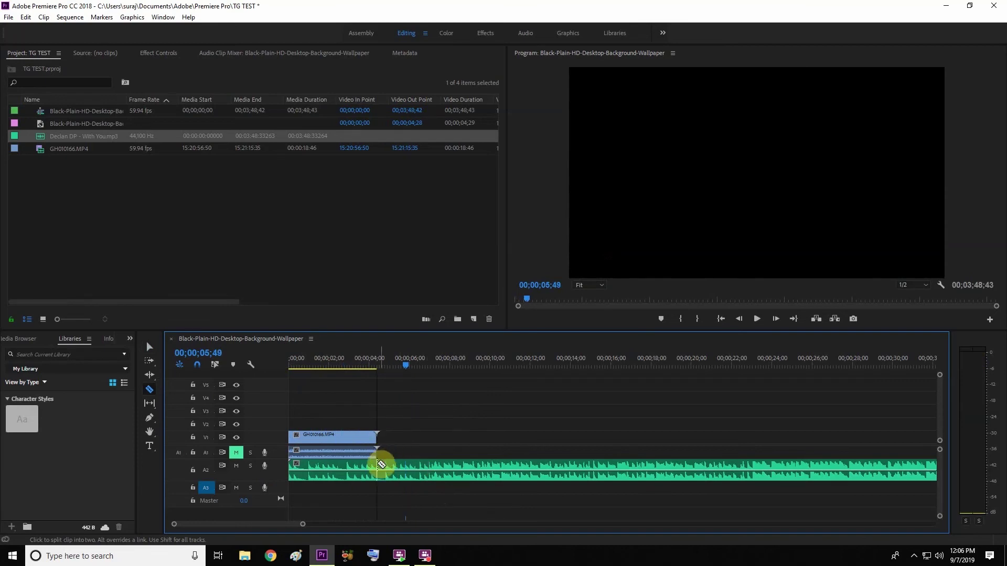
- Split the A2 music at 00;00;04;24 where the GoPro clip ends and delete the leftover part
click(380, 463)
click(381, 465)
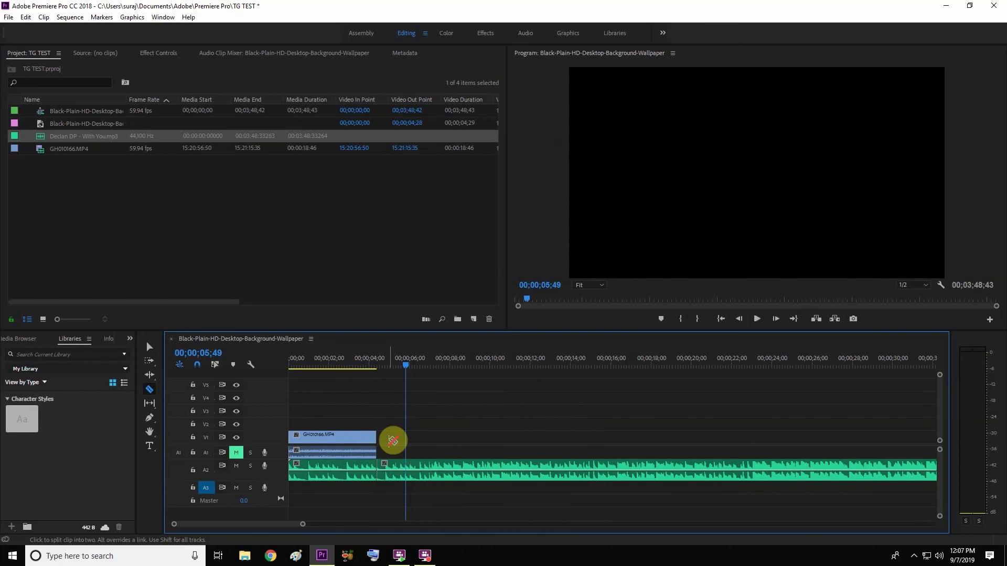
key(v)
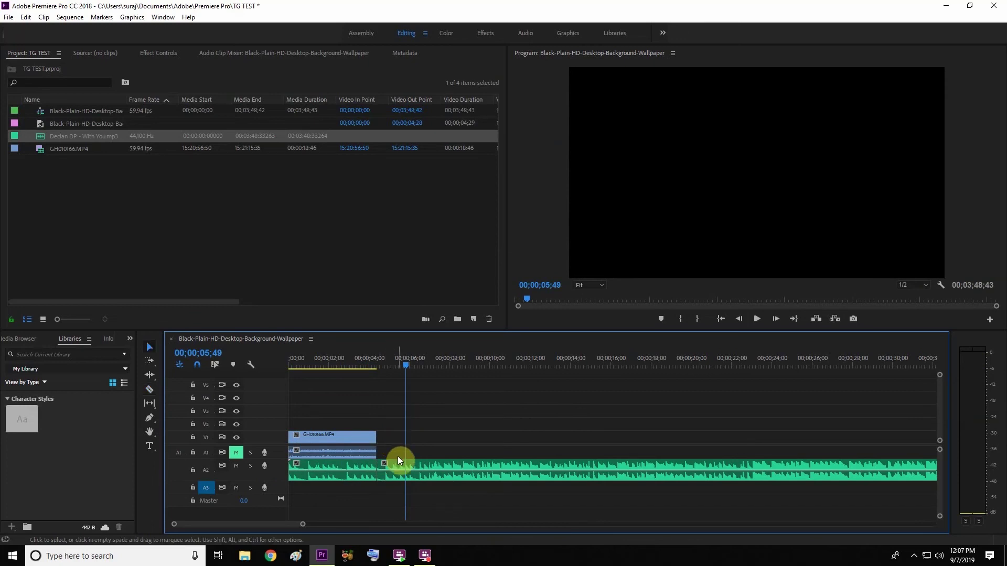
click(399, 480)
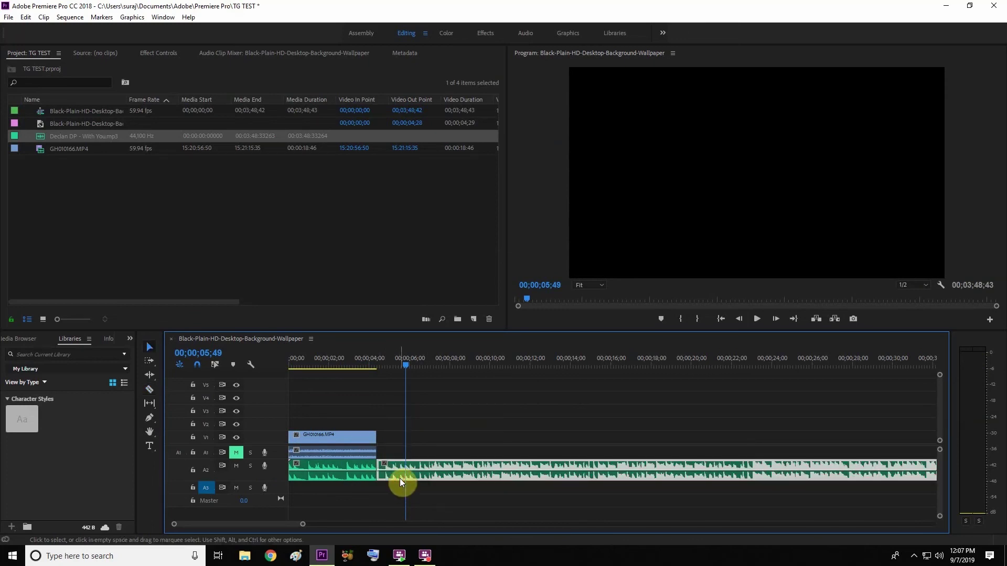
key(Delete)
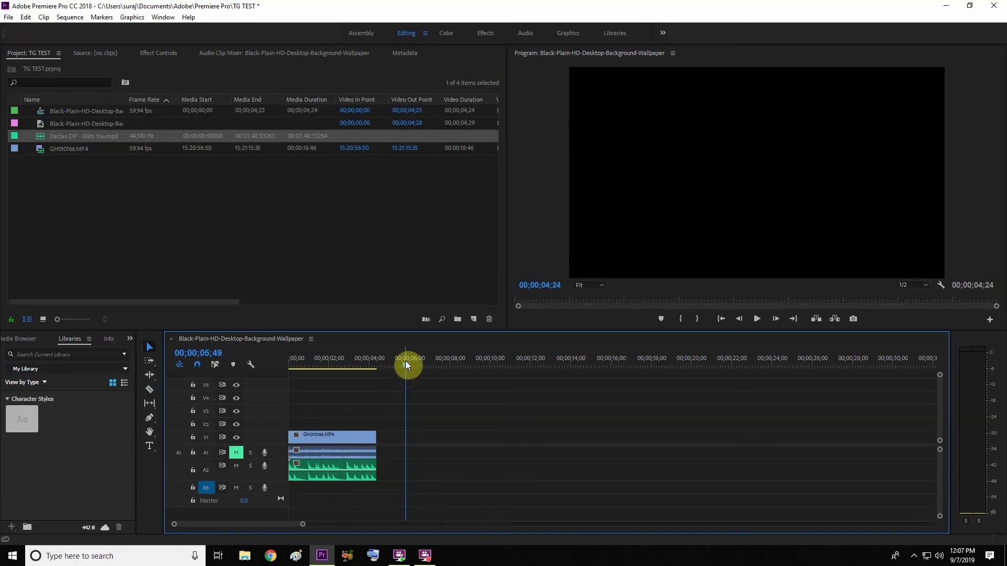
drag(405, 362, 238, 365)
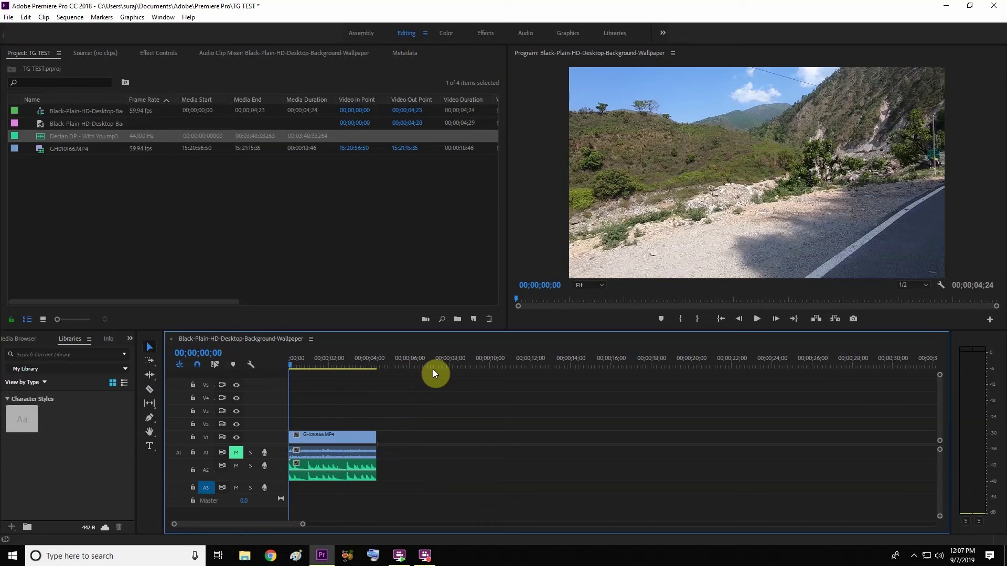
key(space)
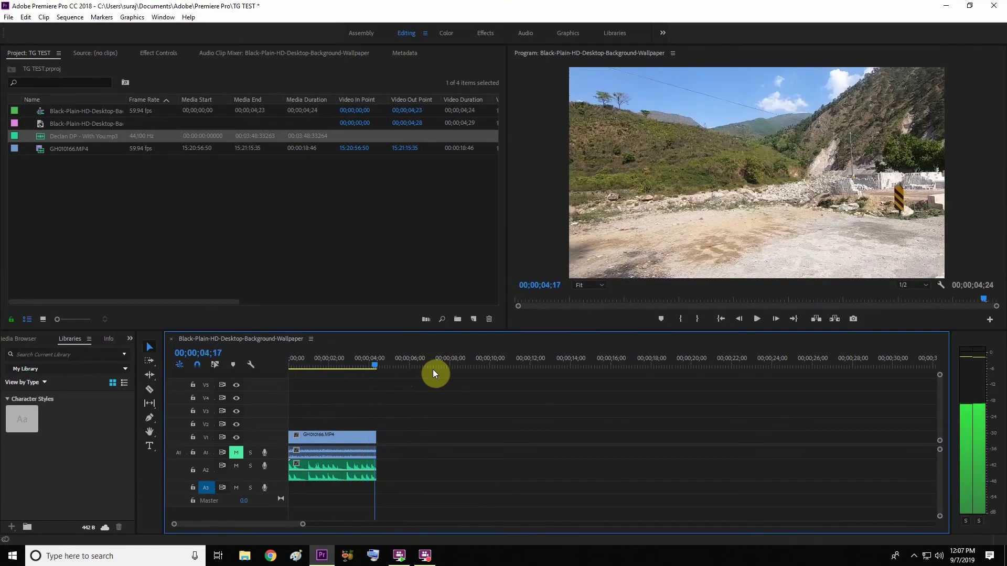
key(space)
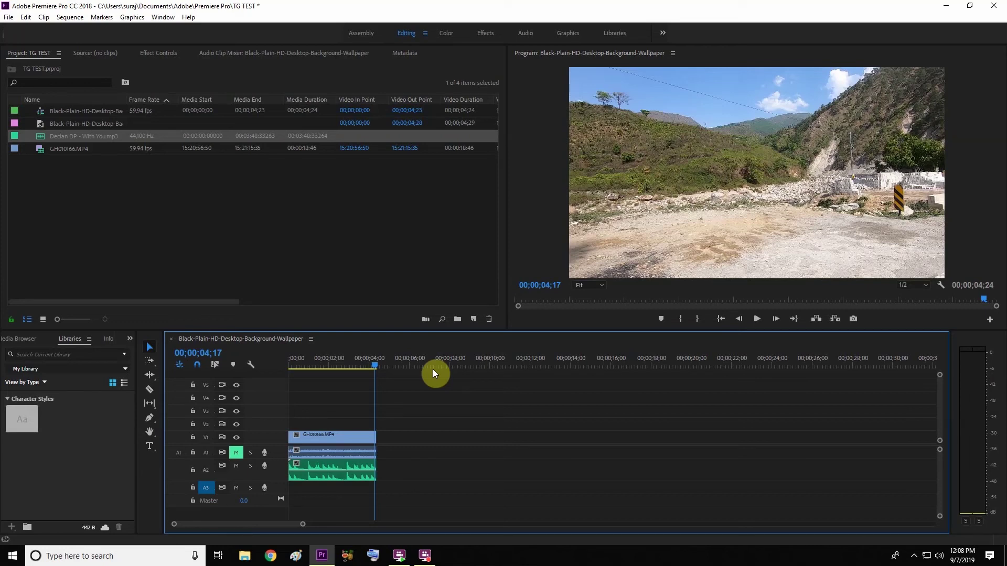
- Browse Local Disk (D:) to the V log footage and import GH010170.MP4 into the project
click(414, 260)
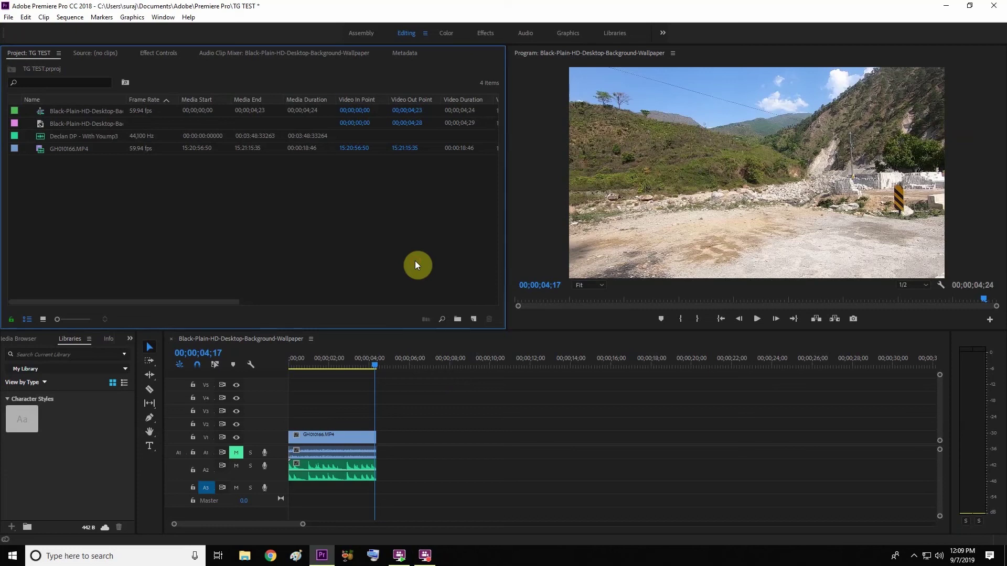
double_click(248, 215)
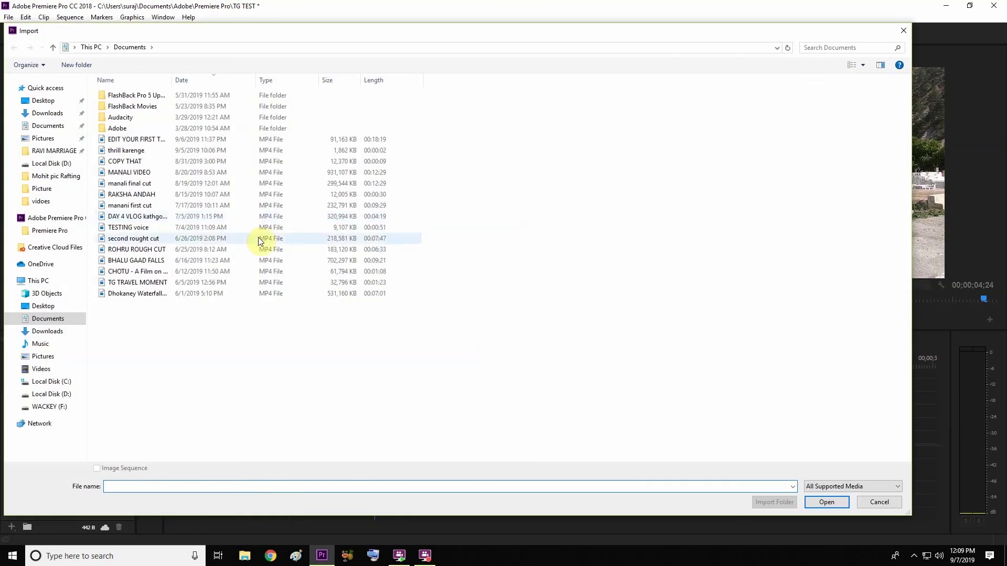
click(59, 393)
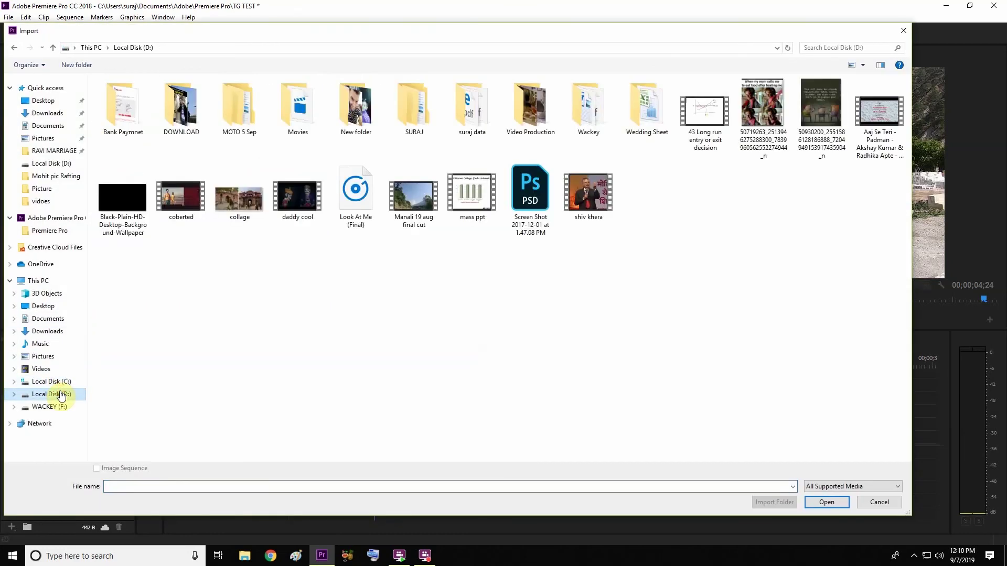
double_click(585, 108)
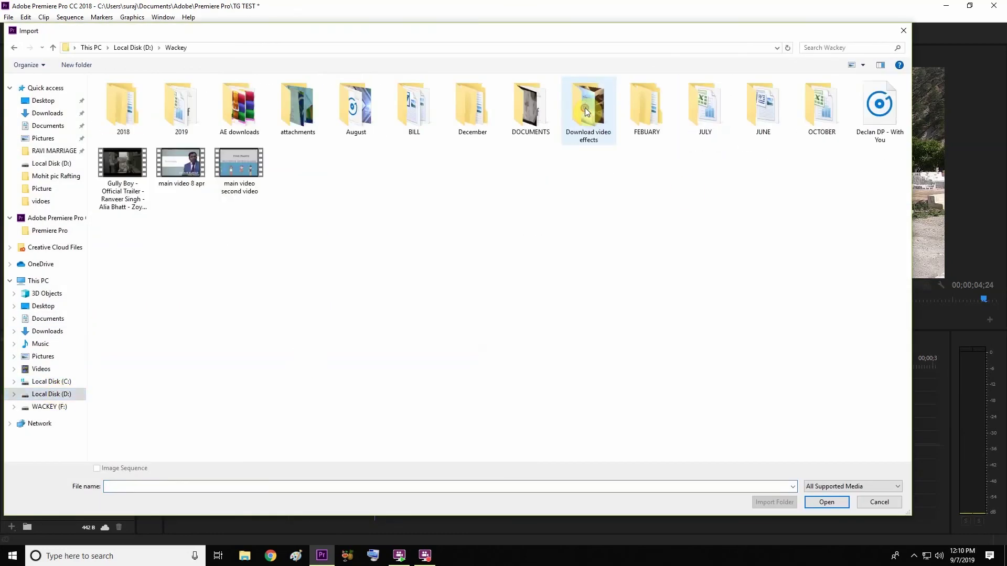
double_click(178, 116)
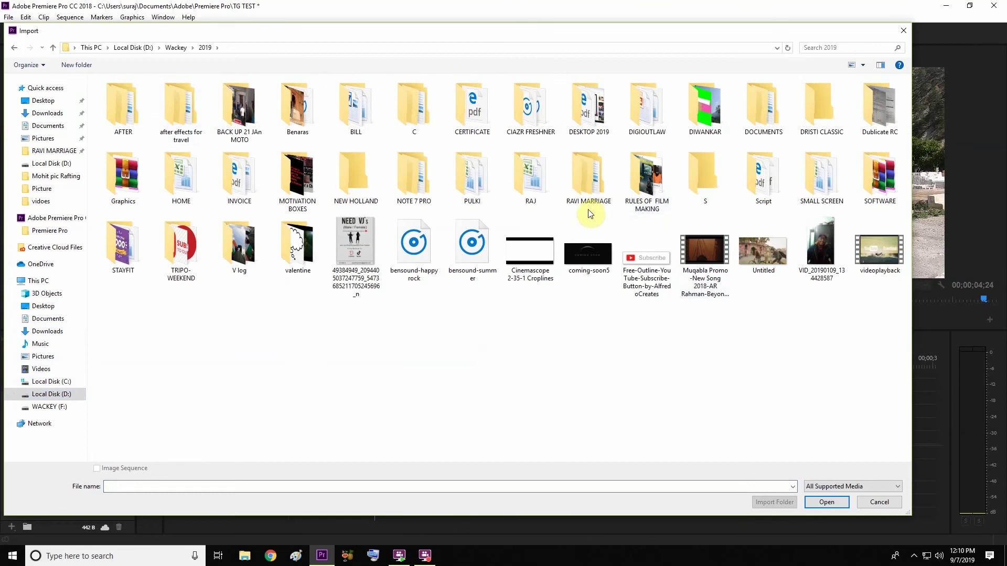
click(245, 247)
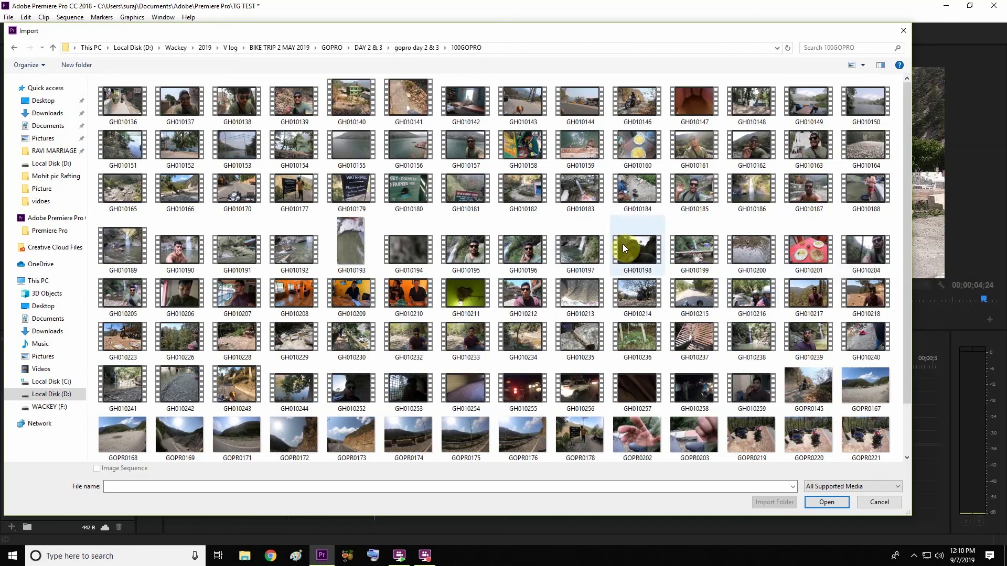
click(235, 198)
double_click(234, 198)
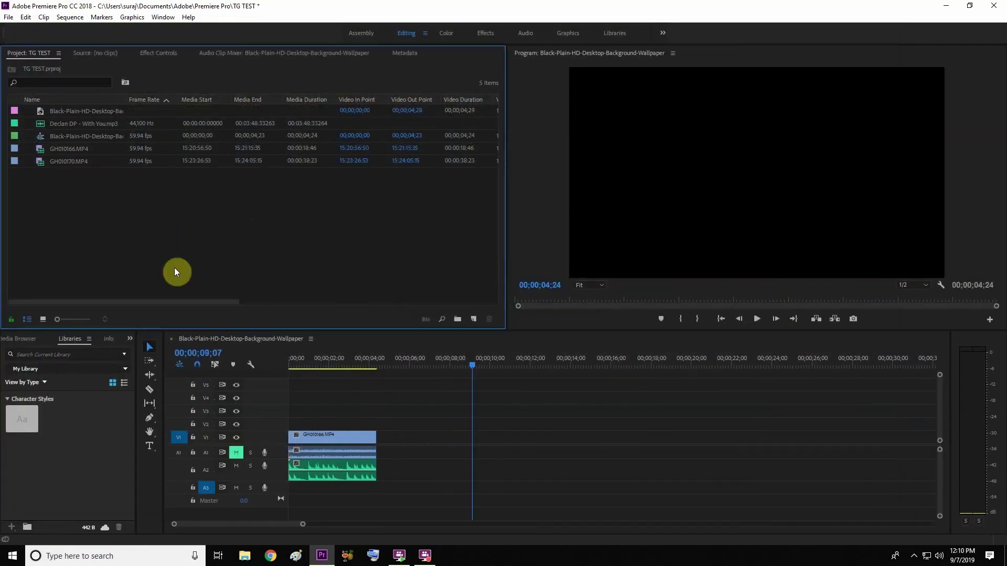
- Add GH010170.MP4 after GH010166 on V1 and extend the A2 music to about 24 seconds
mouse_move(59, 160)
mouse_down()
mouse_move(412, 431)
mouse_move(379, 437)
mouse_up()
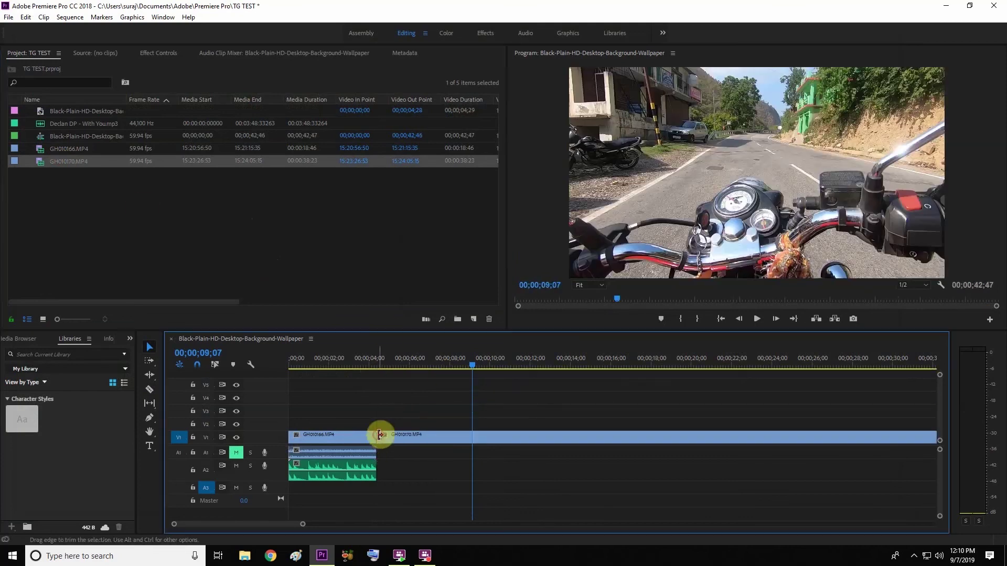
drag(572, 367, 650, 364)
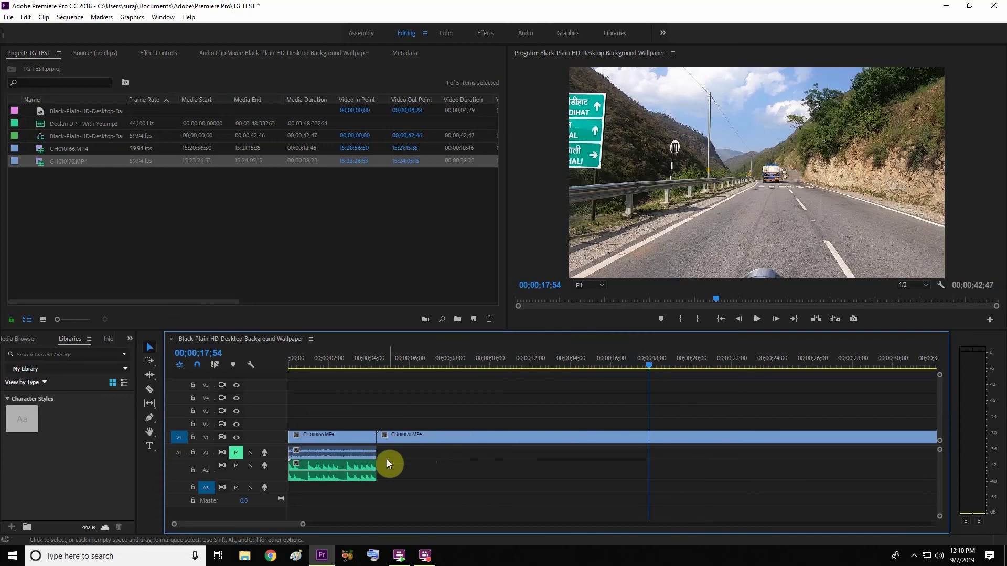
drag(376, 470, 774, 471)
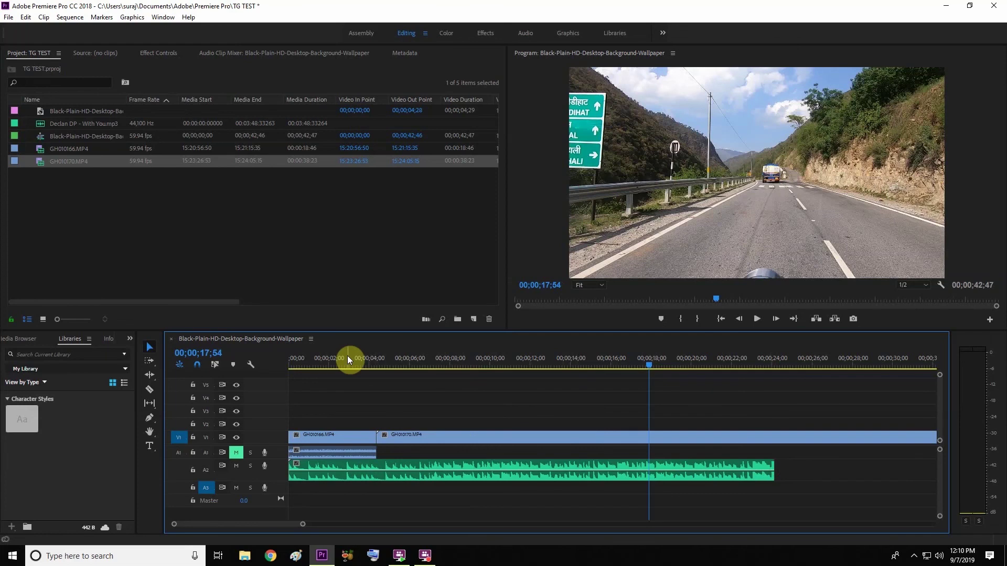
drag(343, 353, 260, 354)
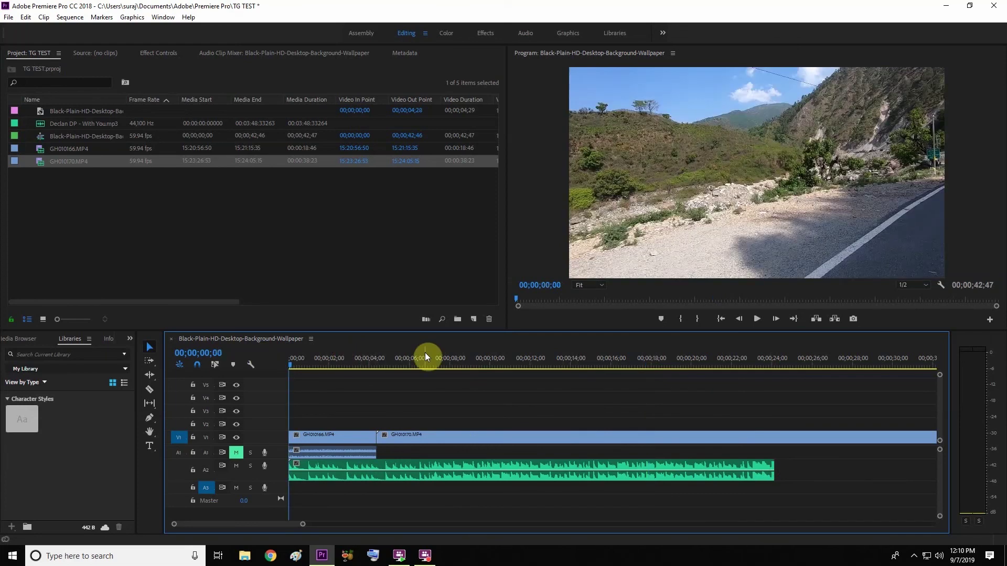
- Play the sequence, scrub to 00;00;27;47, and razor GH010170 at that point
key(space)
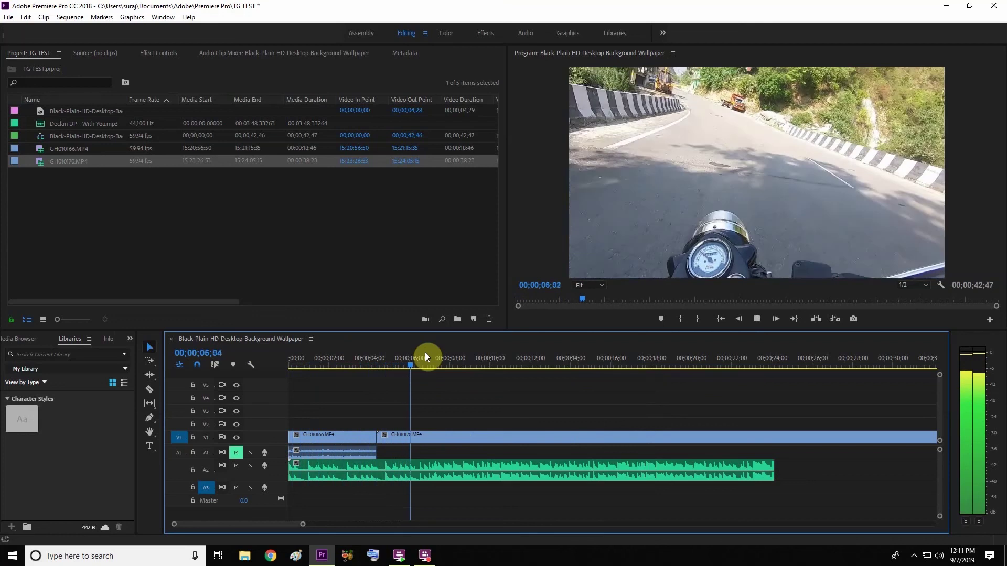
click(695, 370)
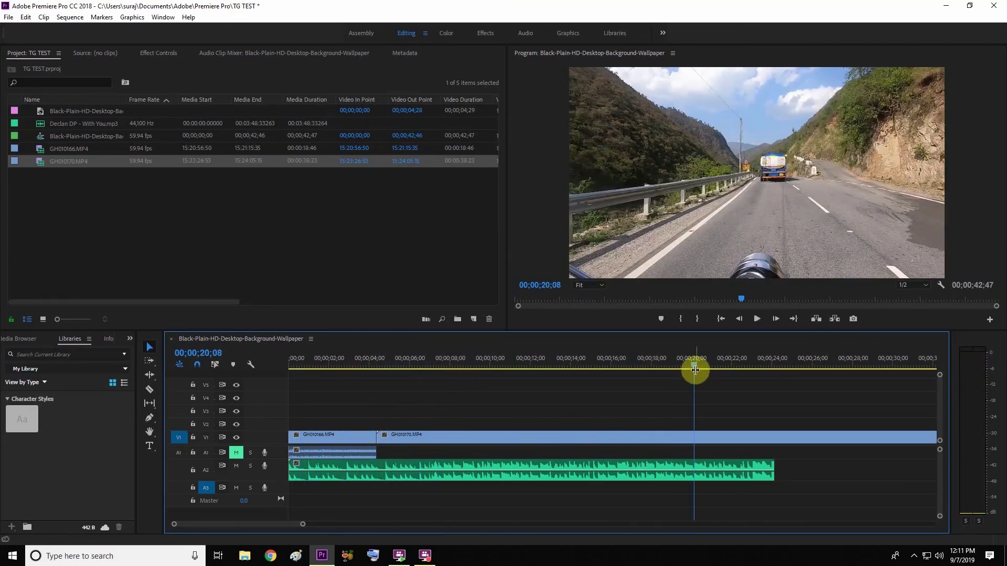
mouse_move(695, 370)
mouse_down()
mouse_move(778, 377)
mouse_move(864, 359)
mouse_move(849, 367)
mouse_up()
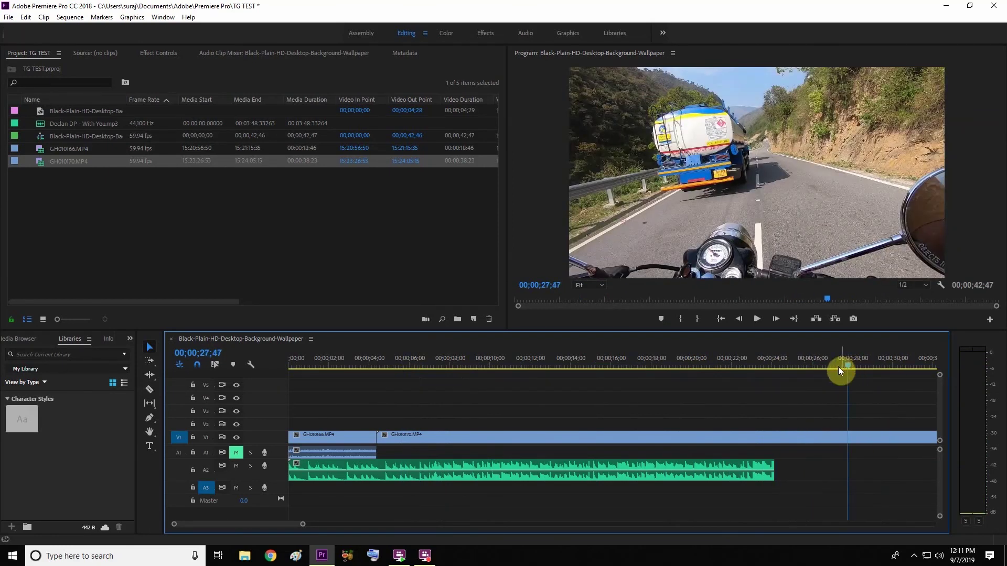
key(c)
click(848, 436)
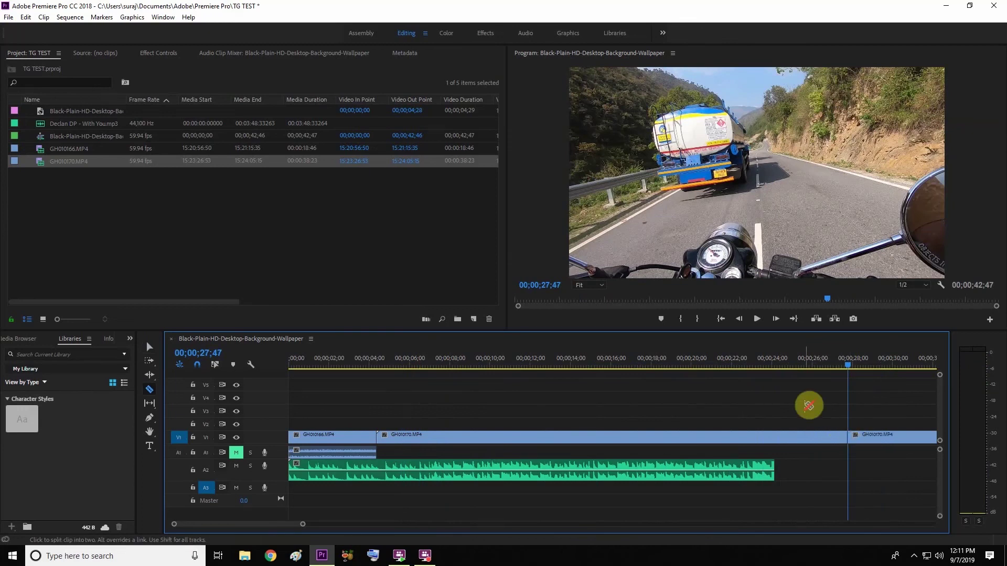
- Delete the unwanted middle piece of GH010170 and slide the last piece left to close the gap
key(v)
click(790, 439)
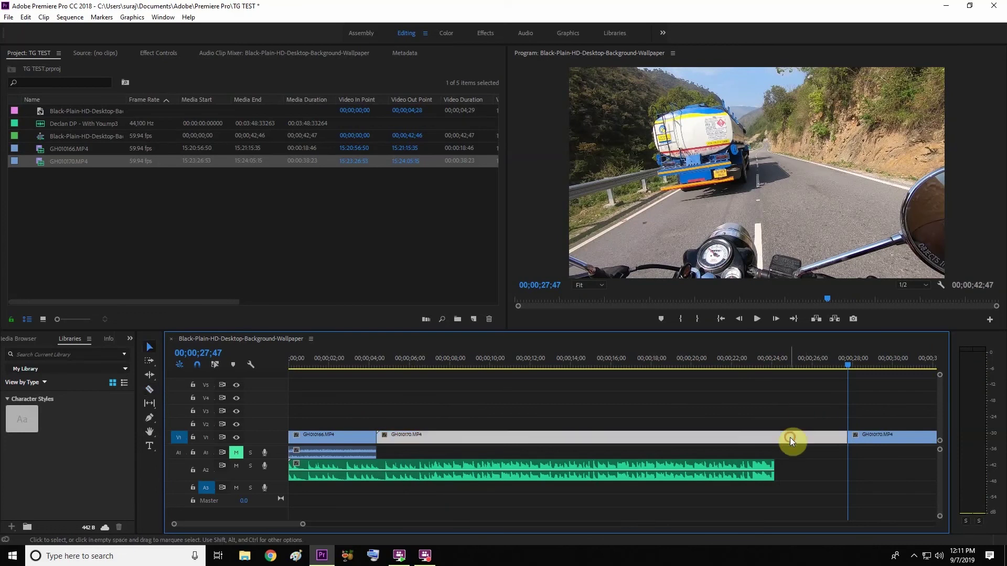
key(Delete)
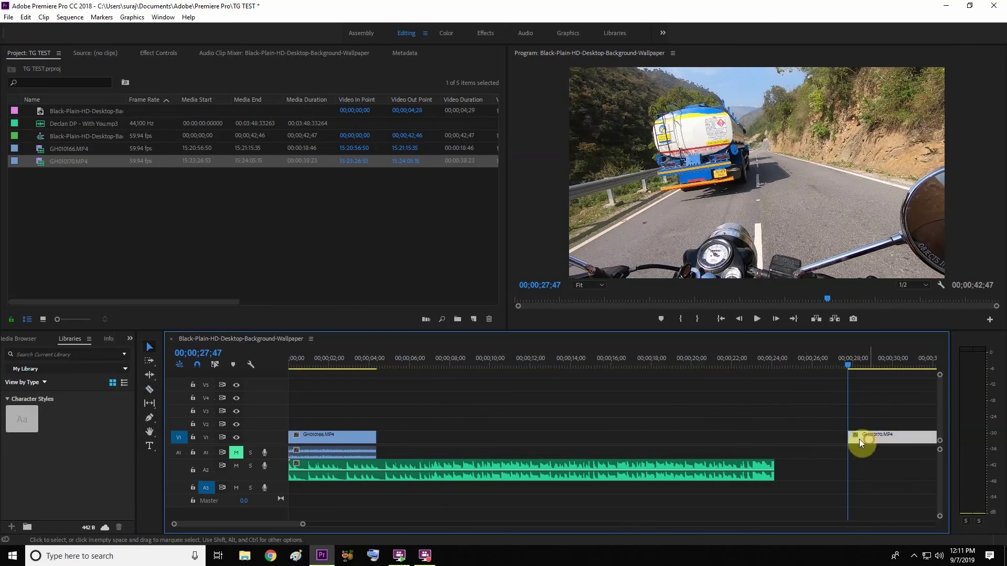
drag(859, 439, 402, 443)
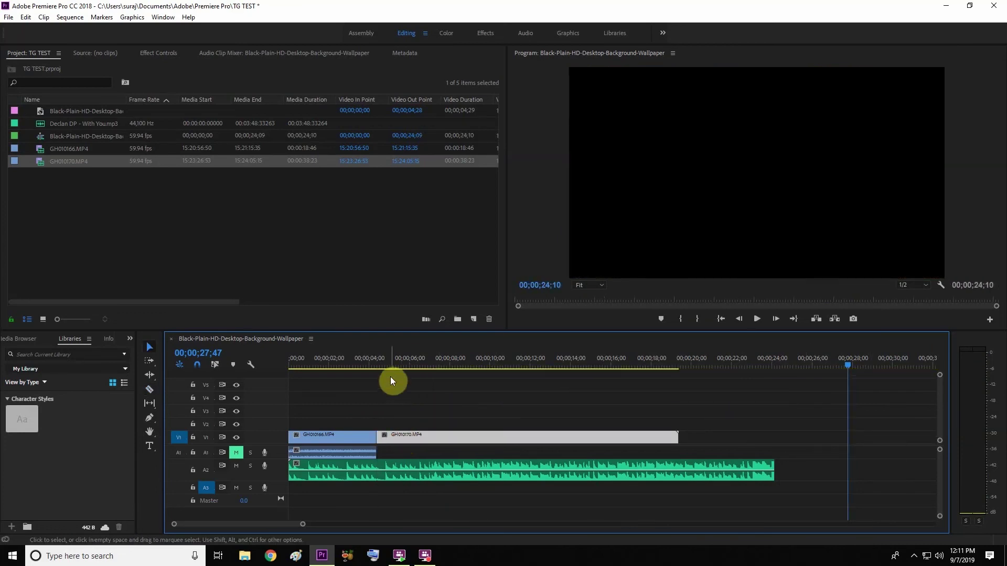
key(Home)
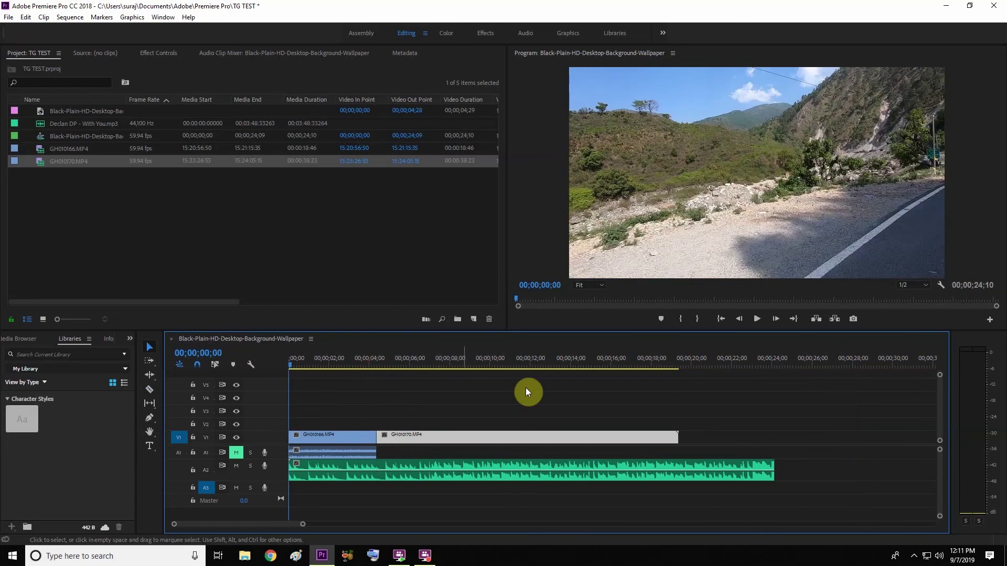
- Cut the video and music at 00;00;07;51, delete everything after, and play the trimmed sequence
key(space)
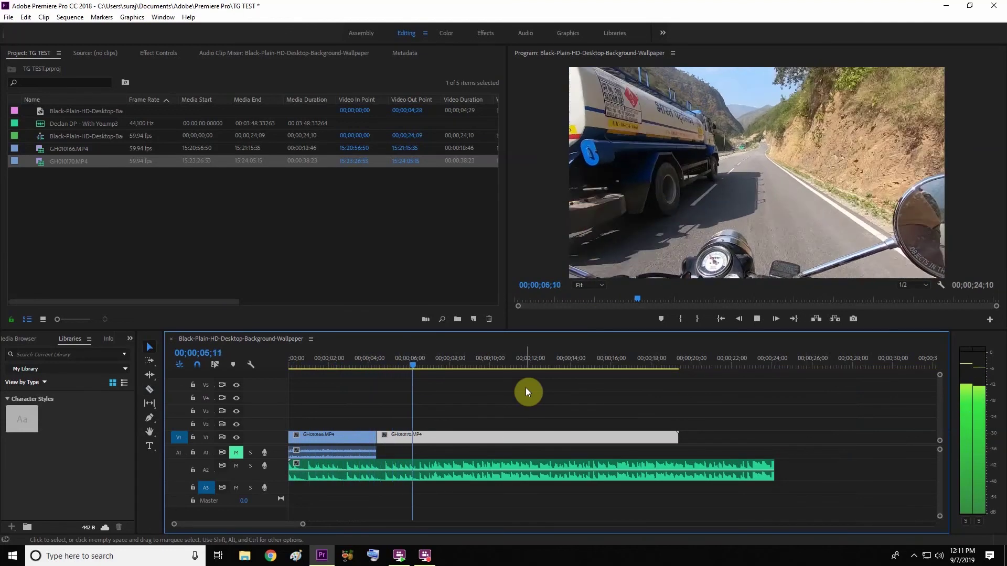
key(space)
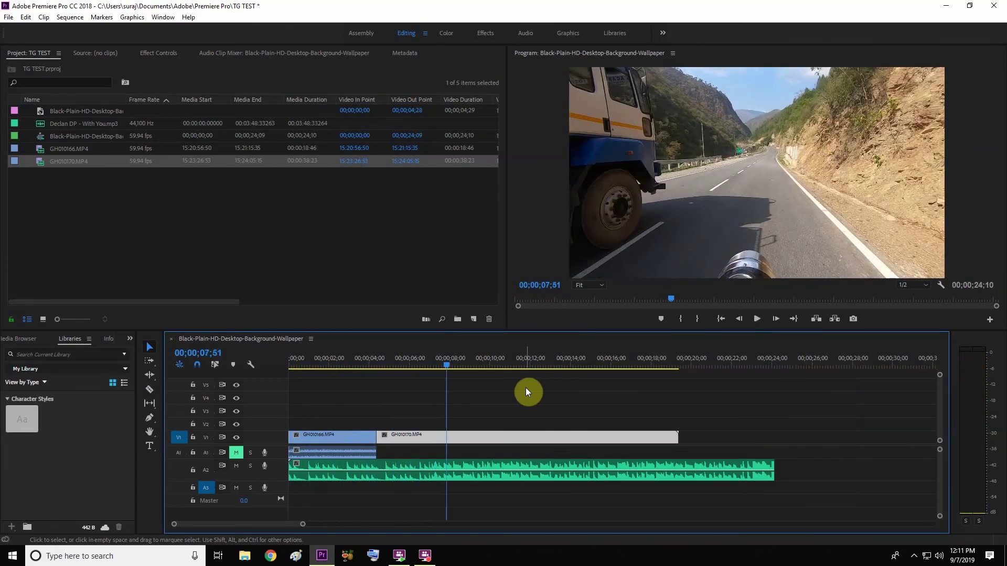
key(c)
click(447, 472)
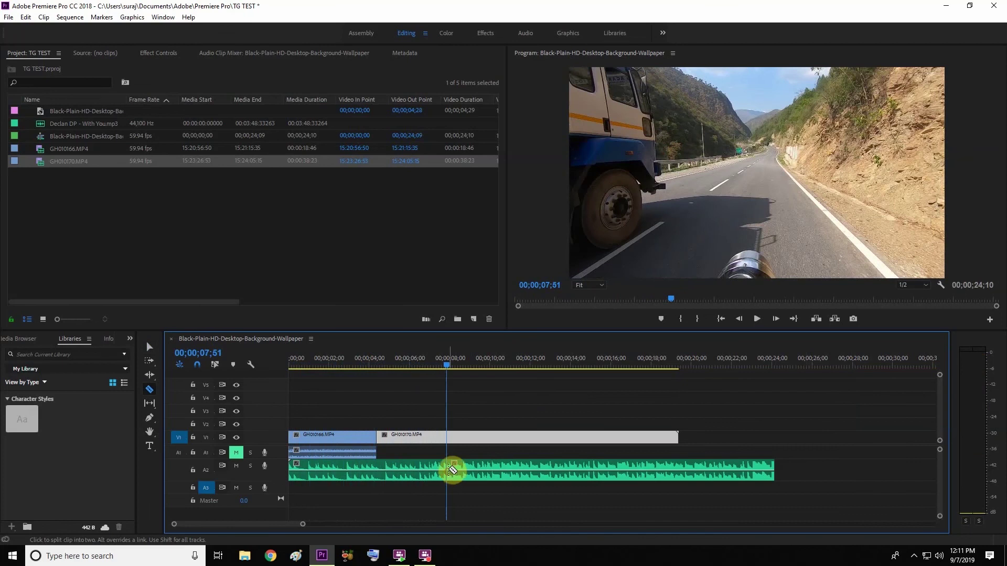
click(446, 438)
key(v)
click(481, 476)
key(Delete)
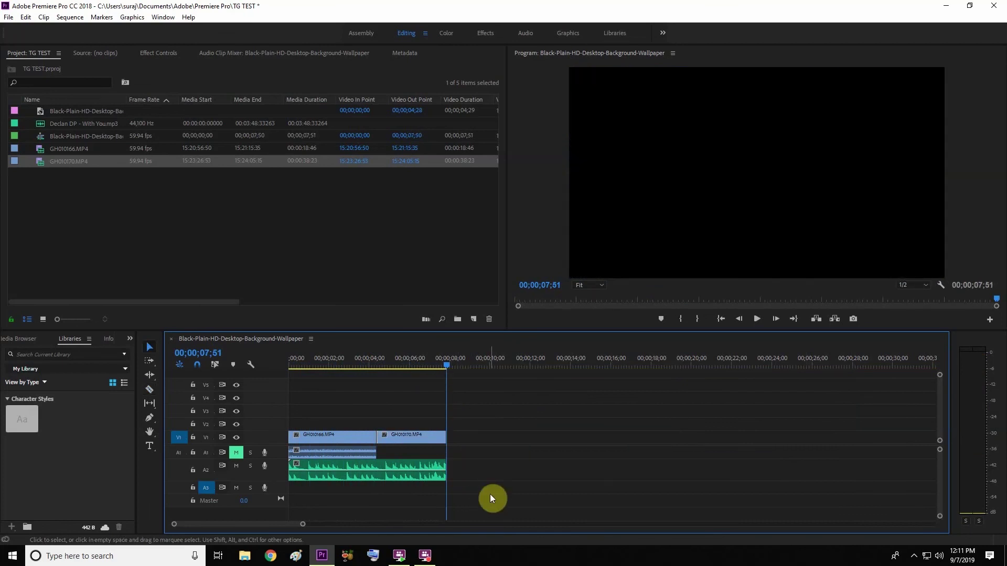
key(Home)
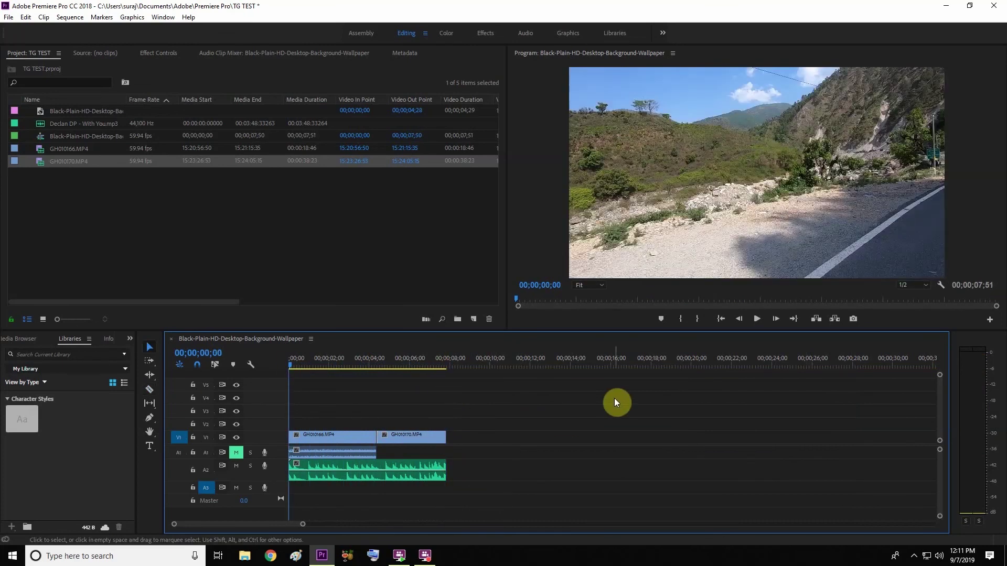
key(space)
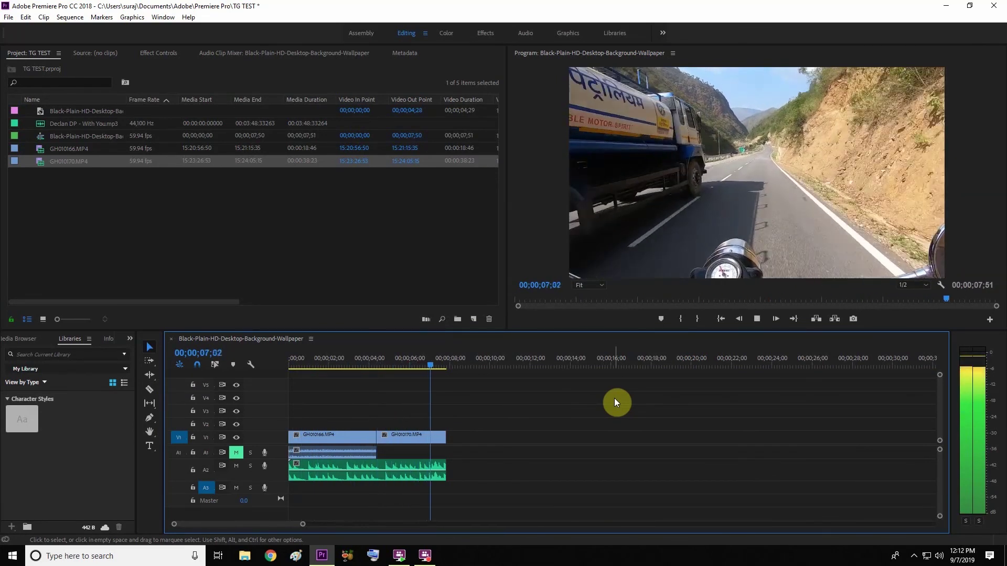
click(290, 357)
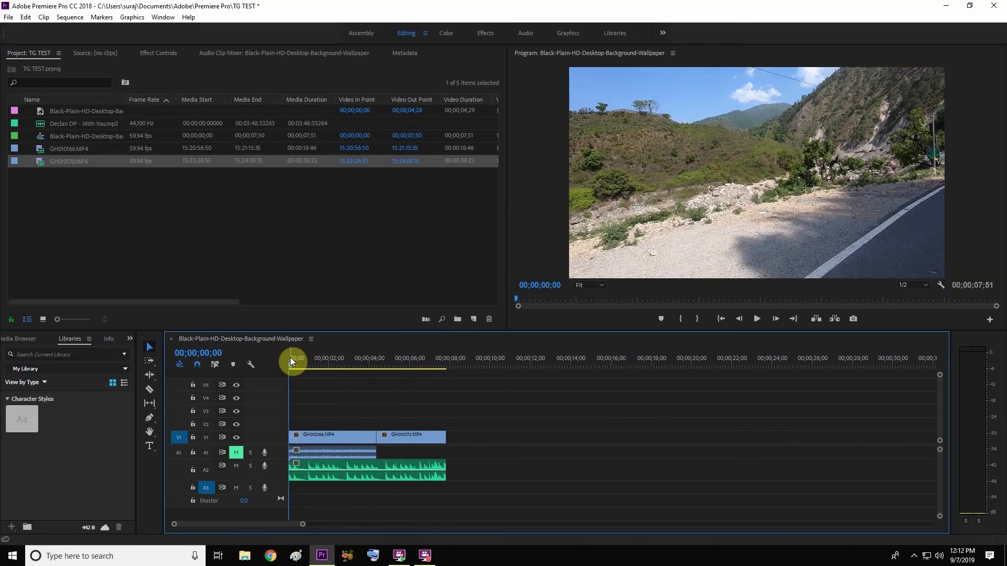
key(space)
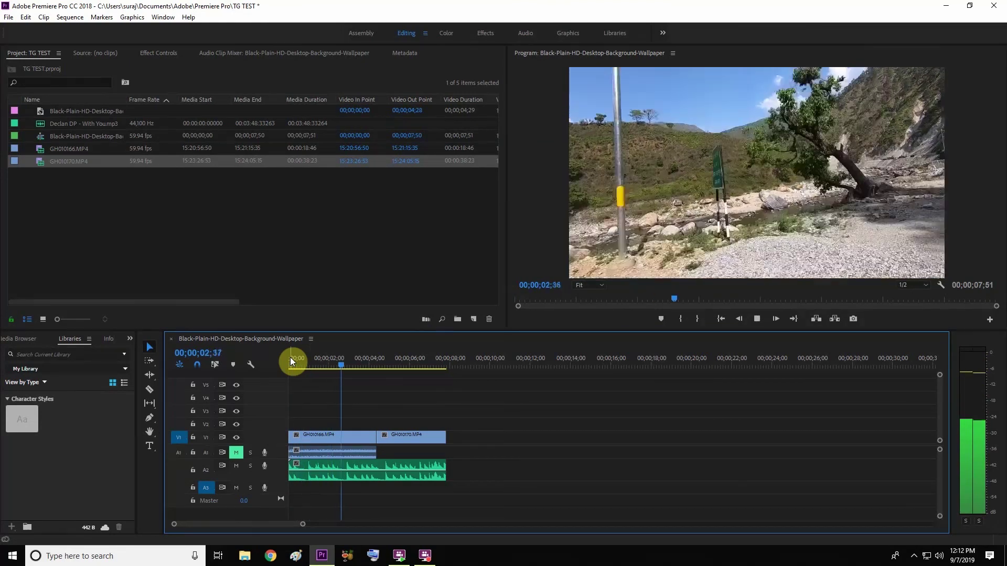
click(291, 357)
- Undo back to the saved 00;00;07;19 edit and play the finished sequence
key(ctrl+z)
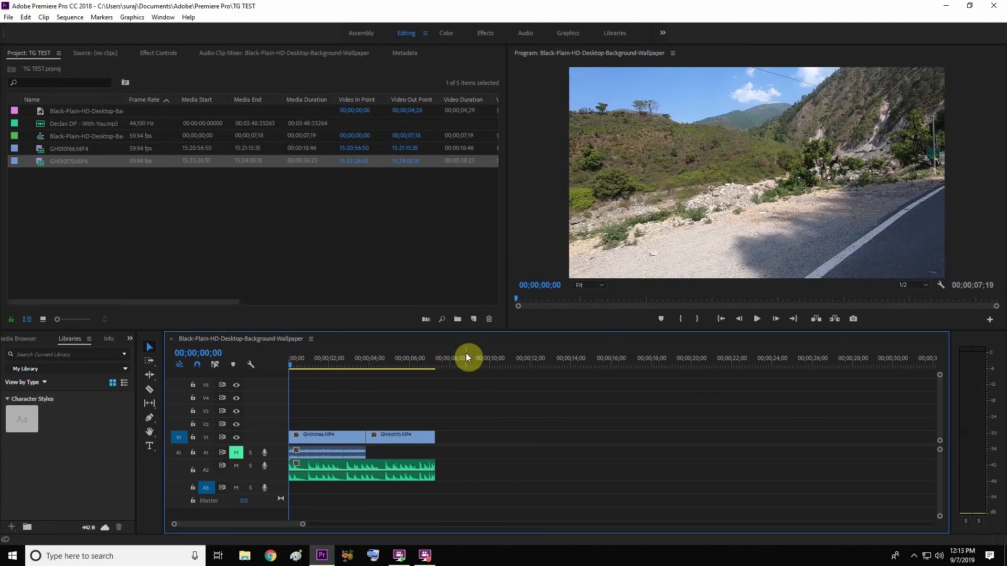
key(space)
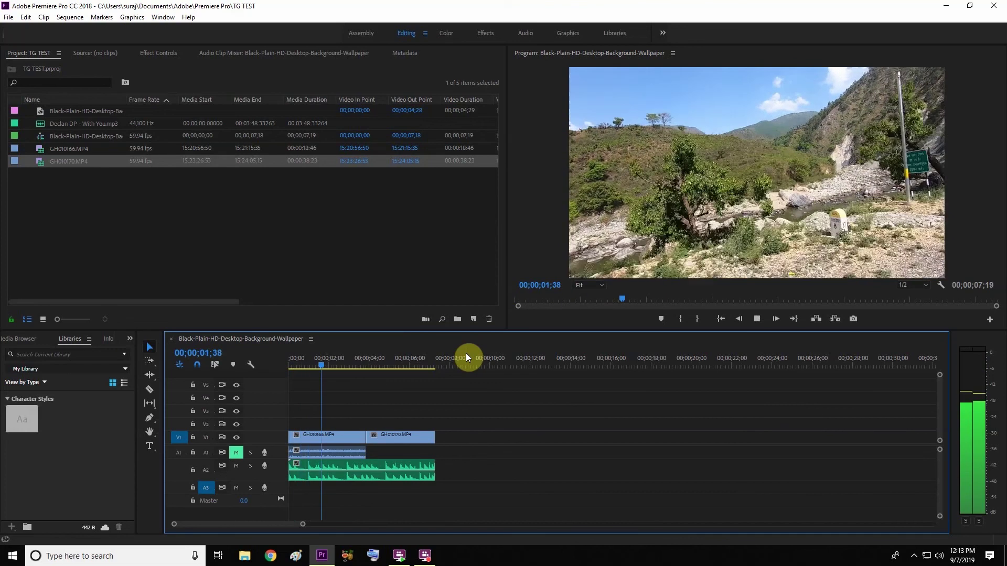